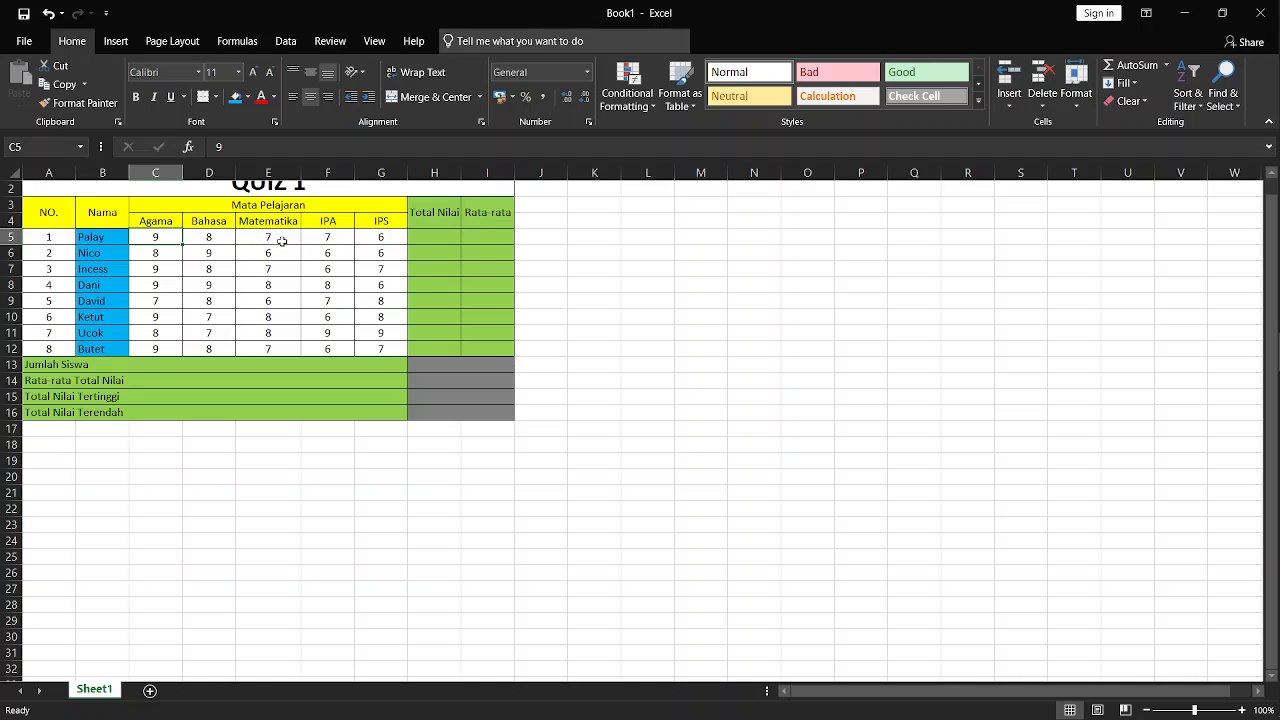
Enter =SUM(C5:G5) in H5 to total the five subject scores of the first student.
click(432, 244)
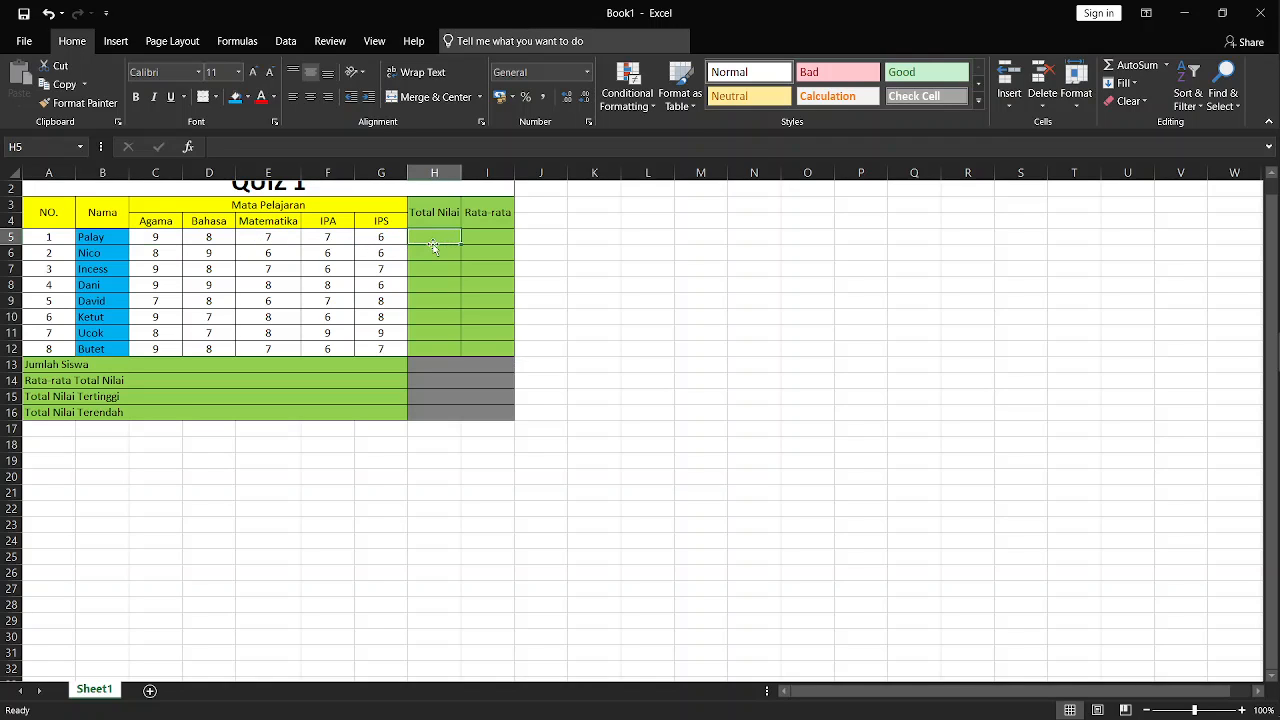
text(=)
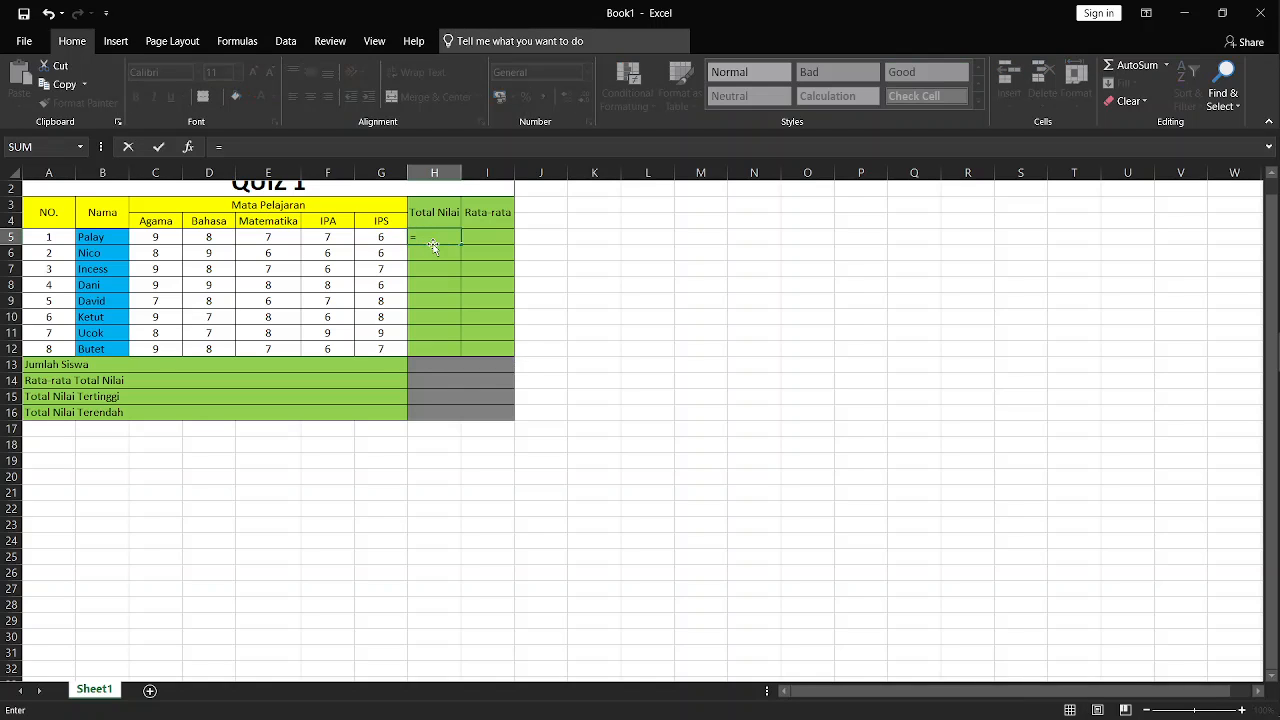
text(SUM)
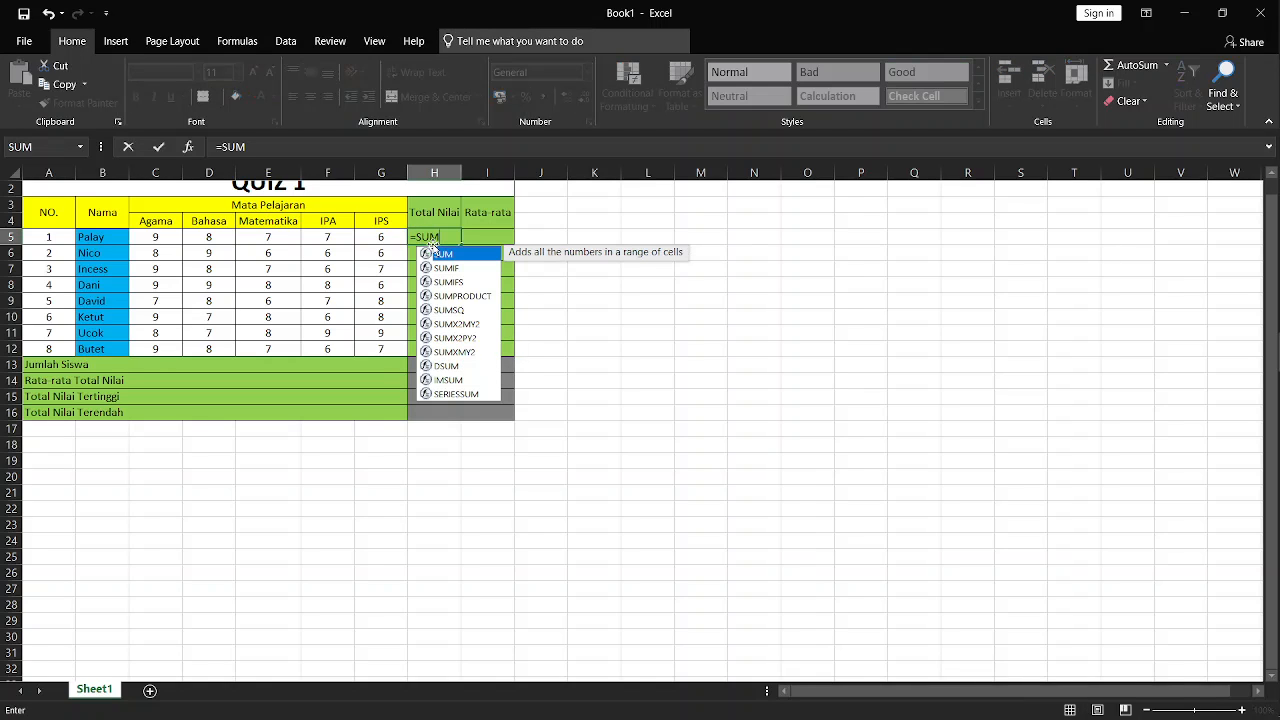
text(()
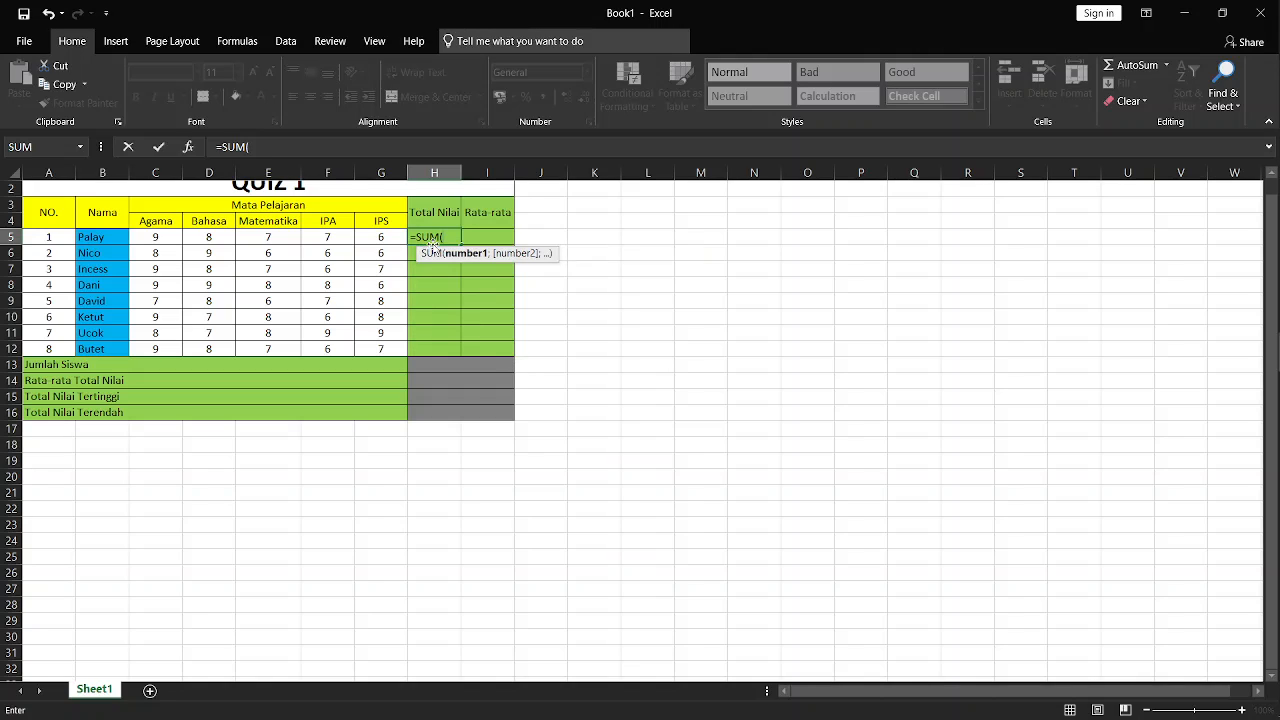
click(162, 237)
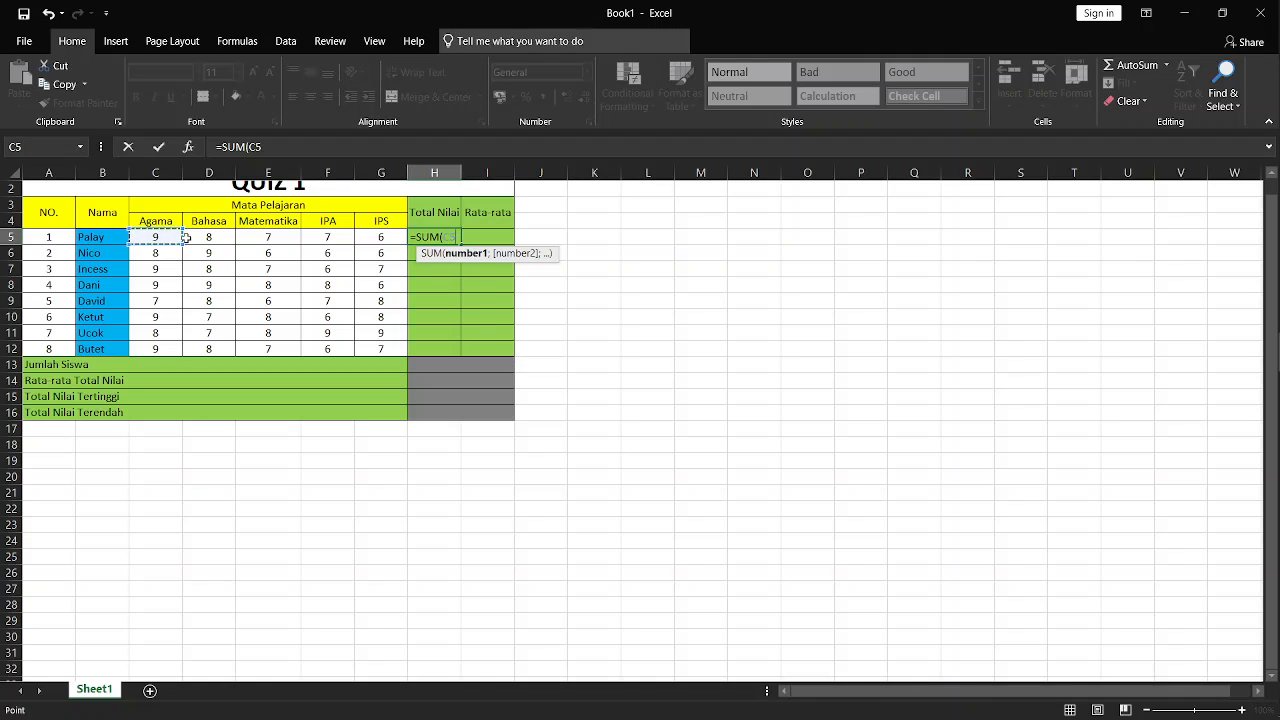
drag(186, 238, 357, 250)
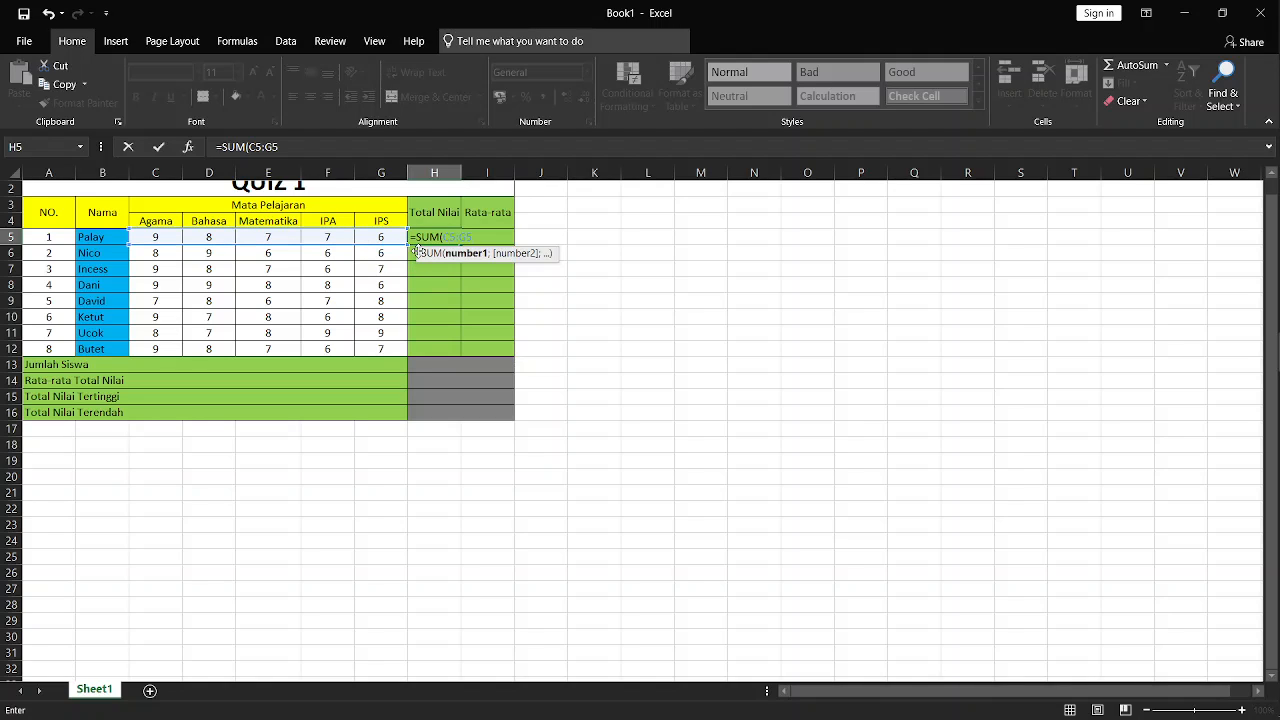
text())
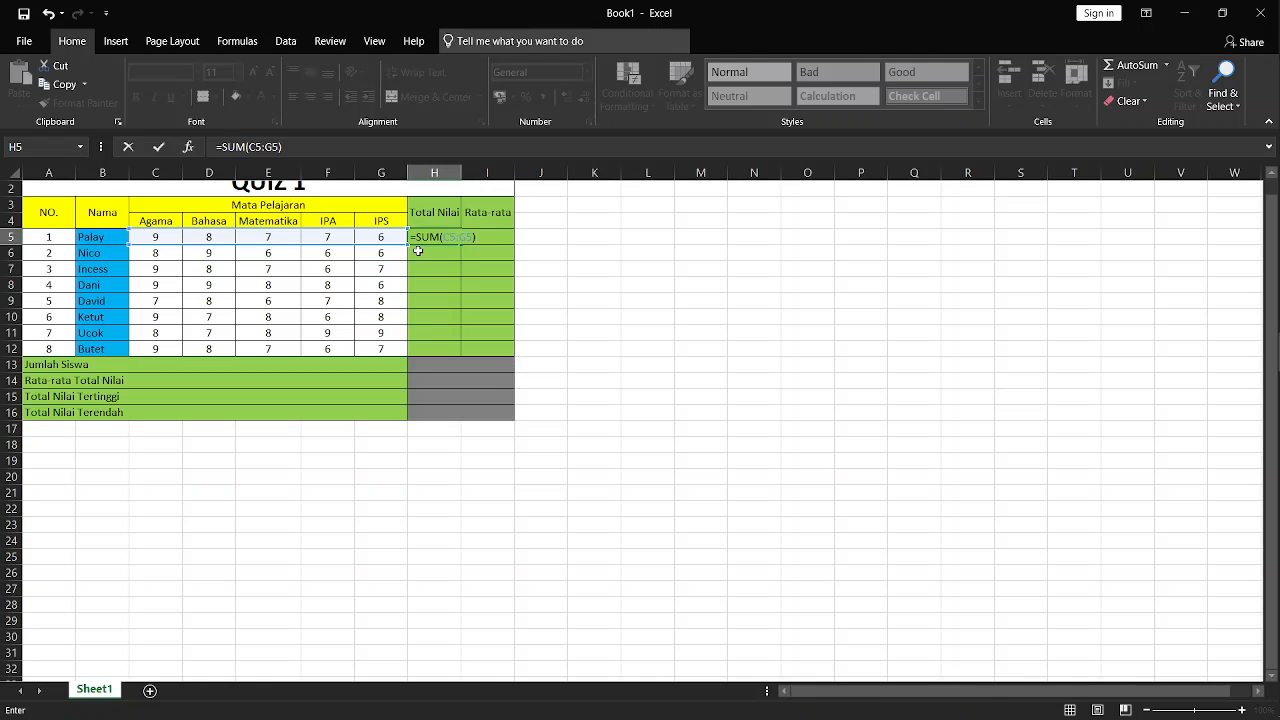
key(Return)
Review the formula in H5 and the individual subject scores in C5 through G5 that it adds up.
click(427, 239)
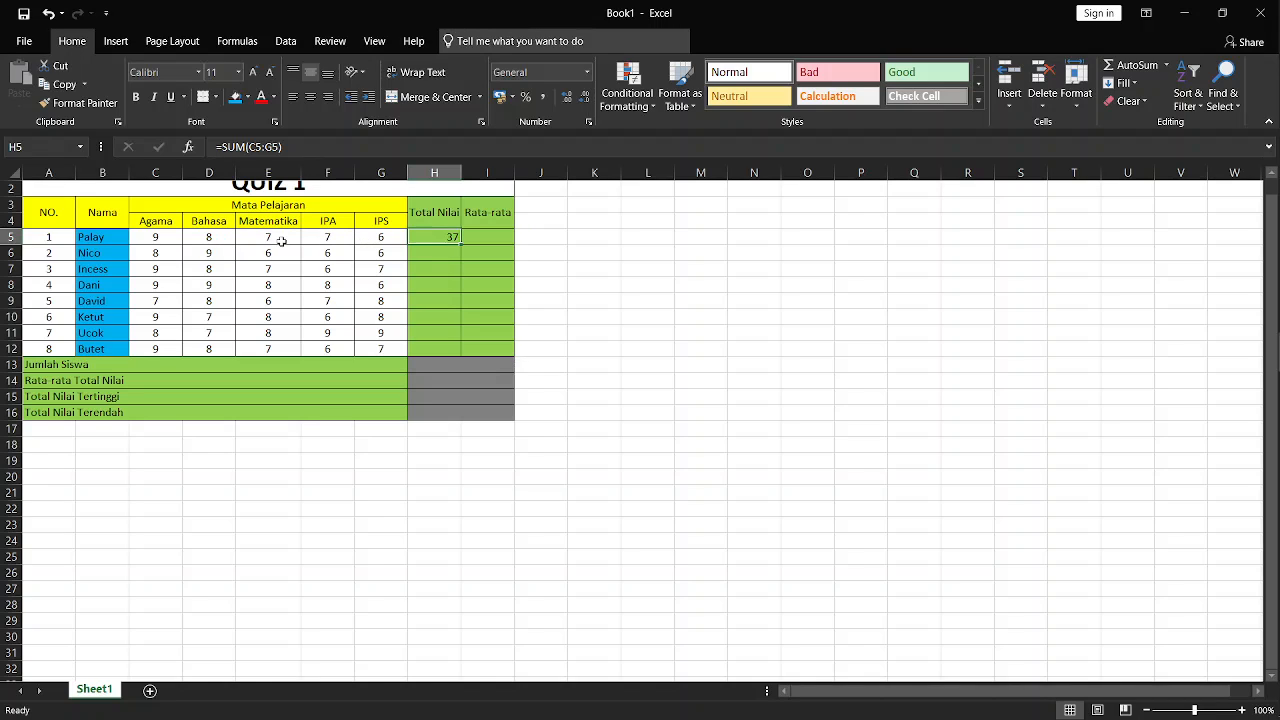
click(167, 239)
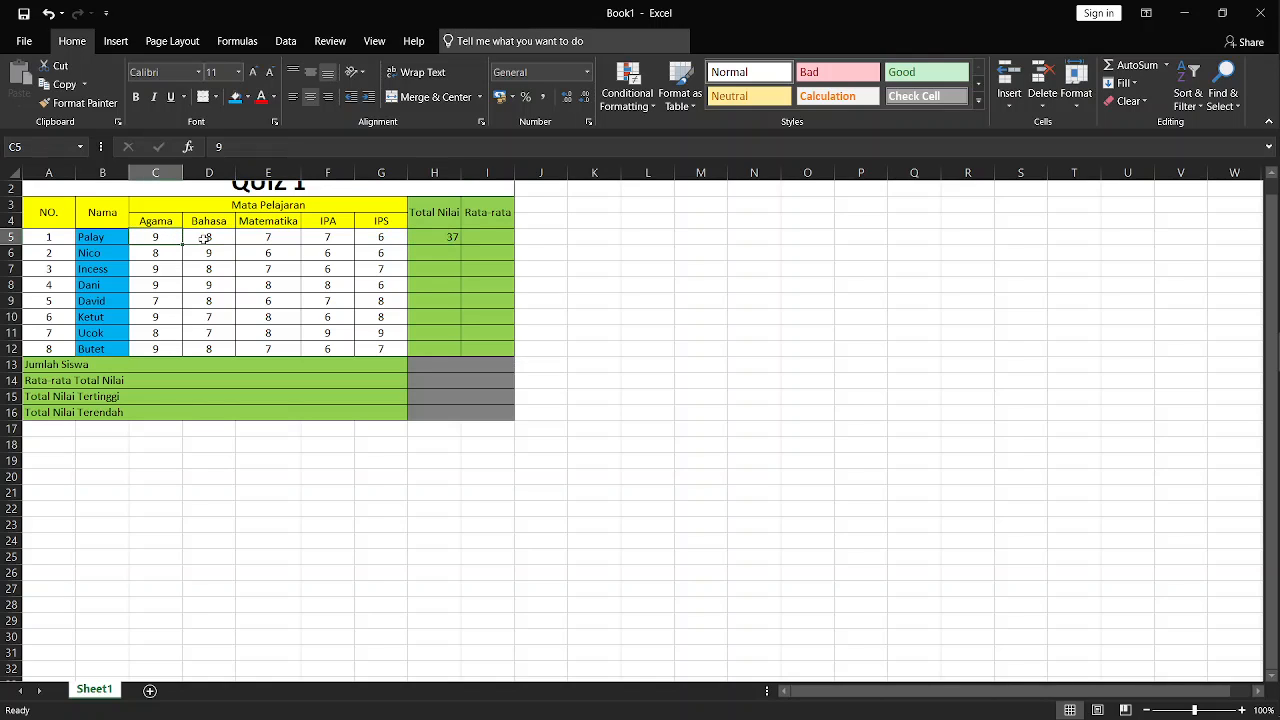
click(204, 240)
click(250, 241)
click(341, 240)
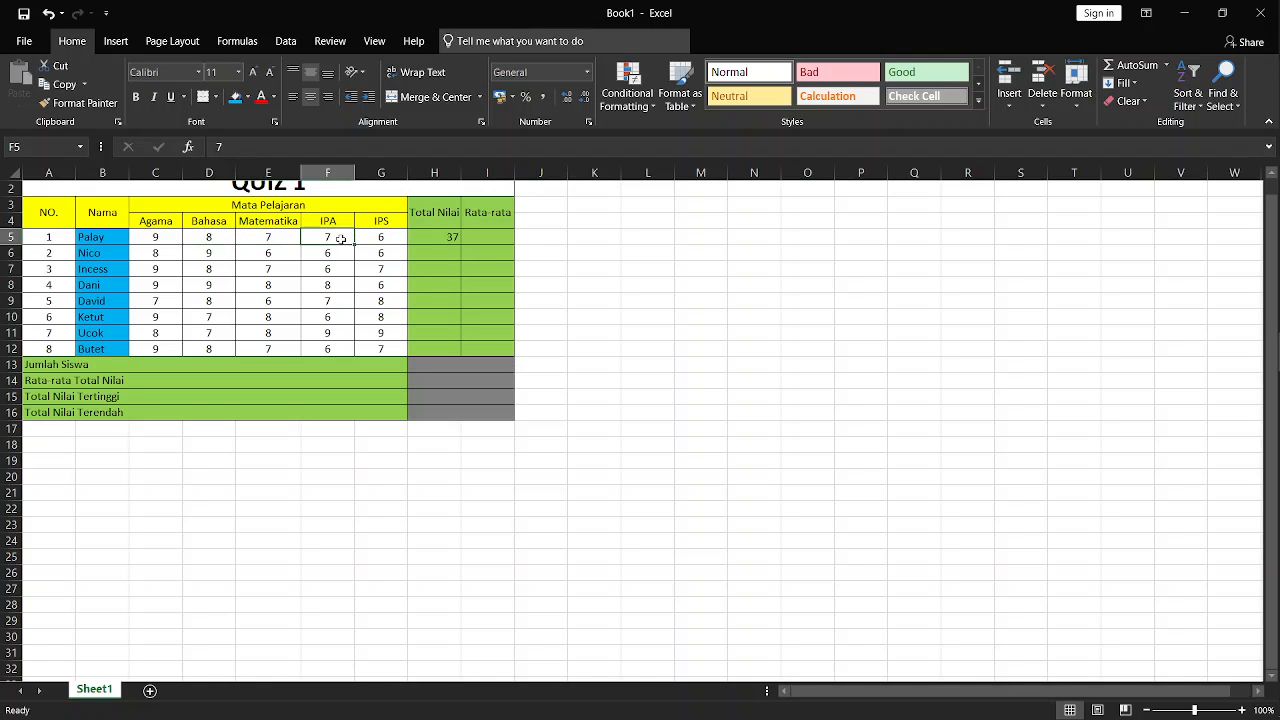
click(380, 239)
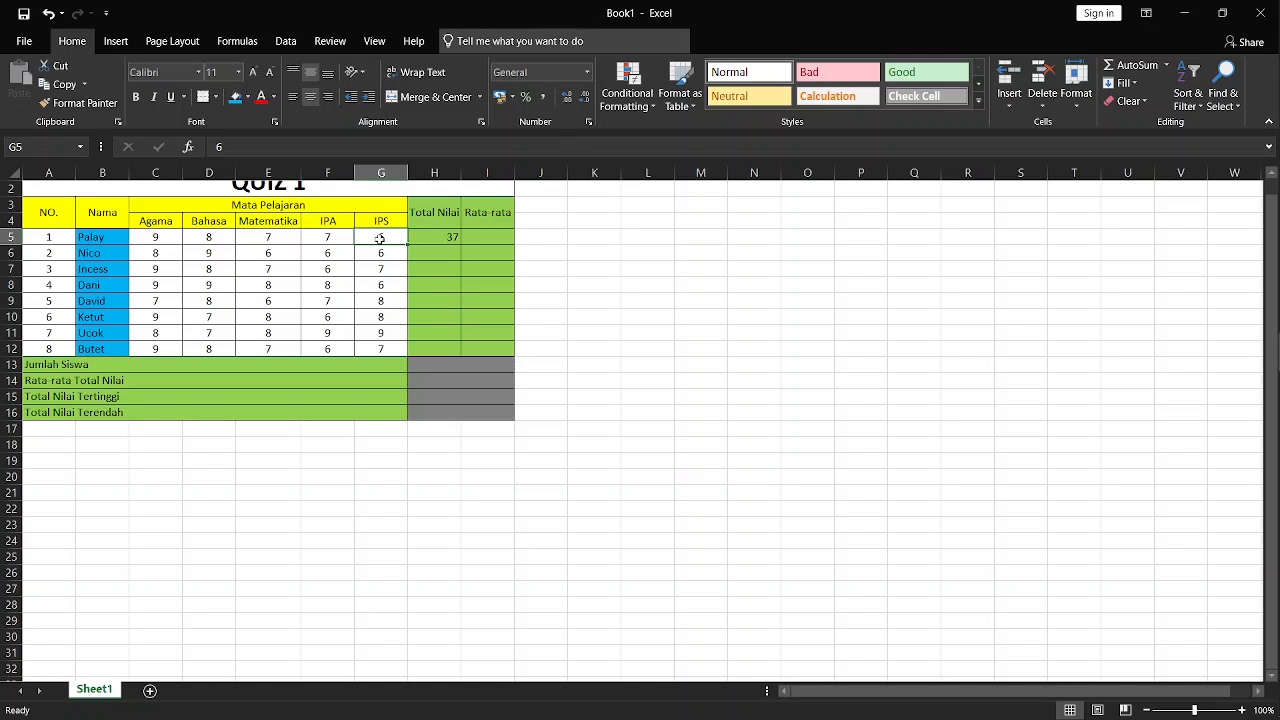
click(434, 238)
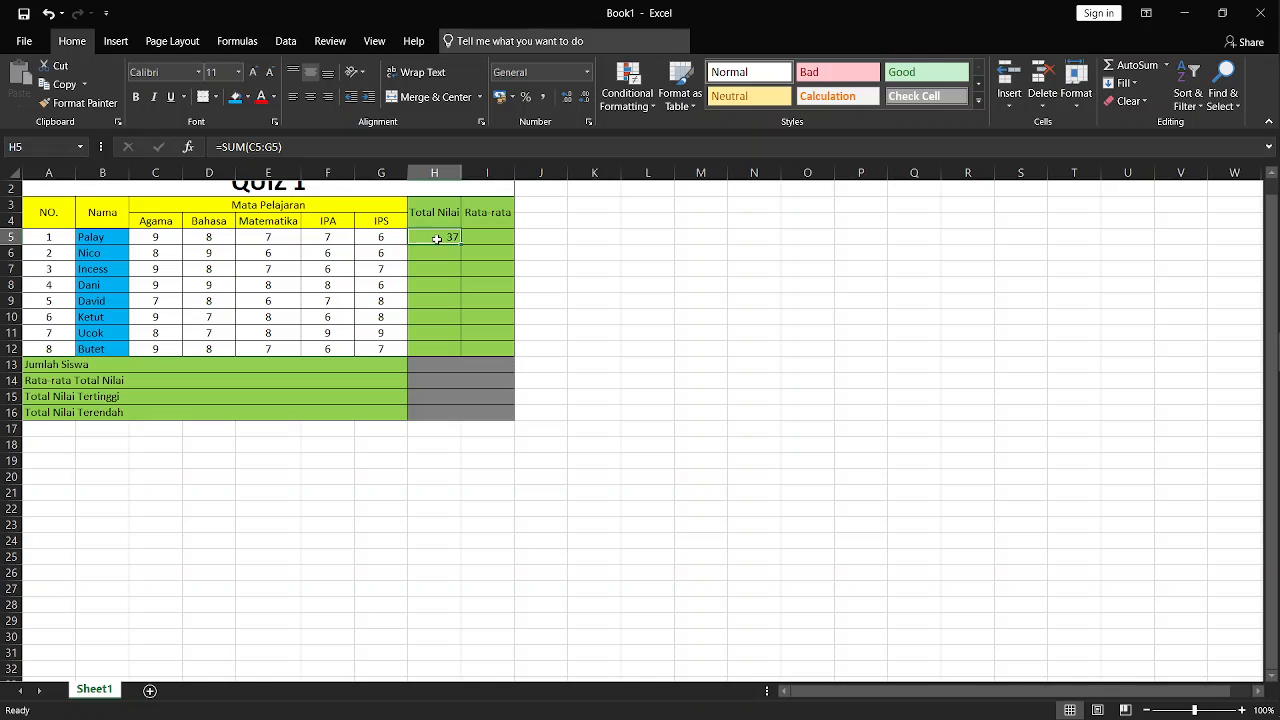
Fill the SUM formula from H5 down through H12 to total every student's scores in the Total Nilai column.
click(370, 251)
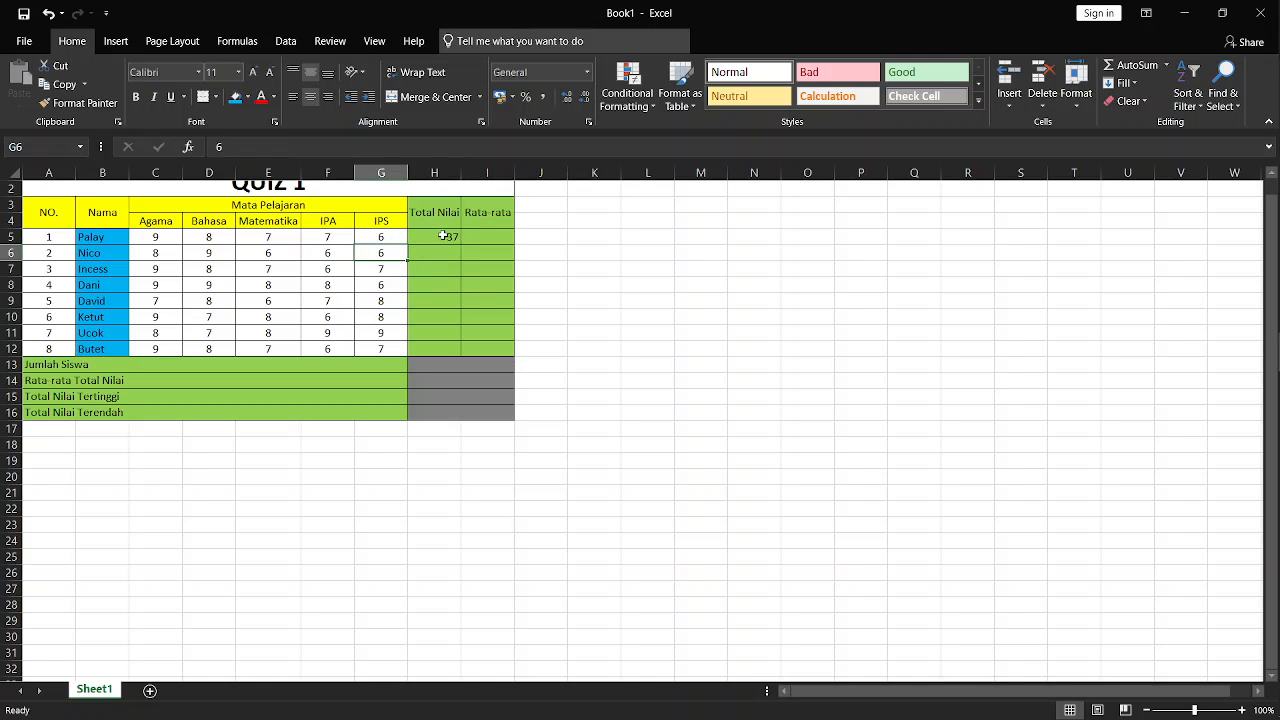
click(444, 235)
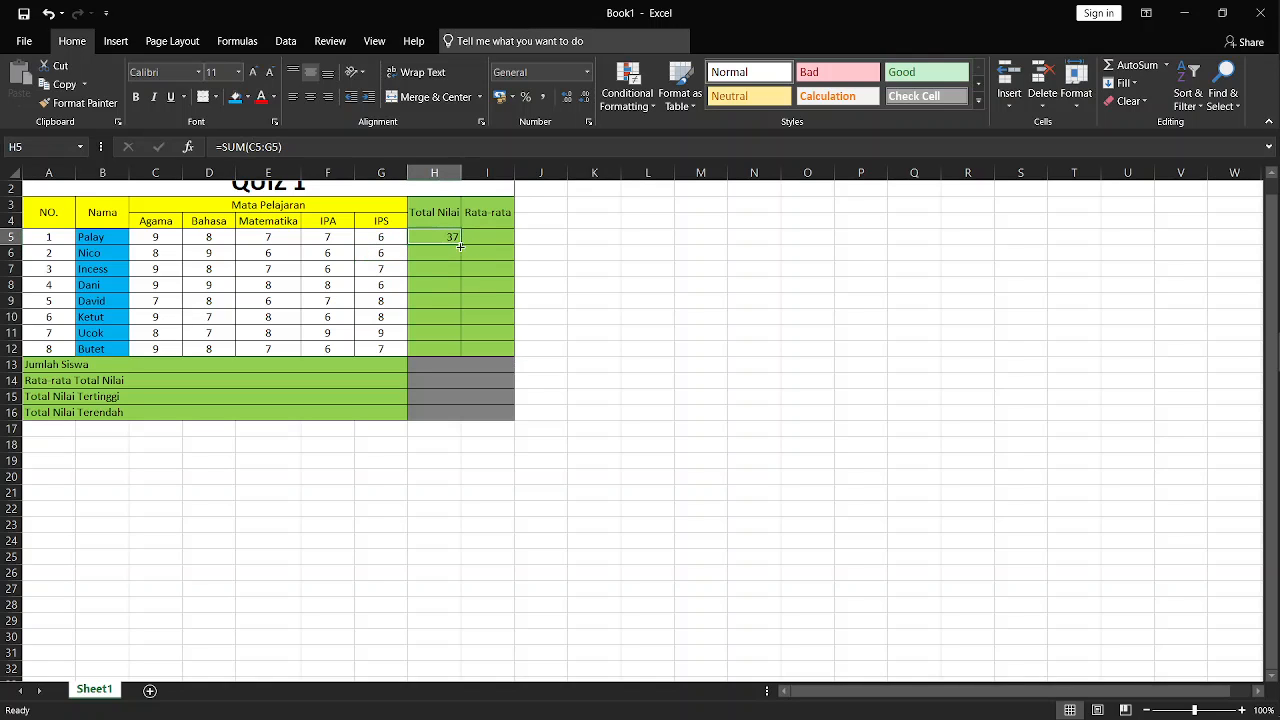
drag(460, 245, 461, 355)
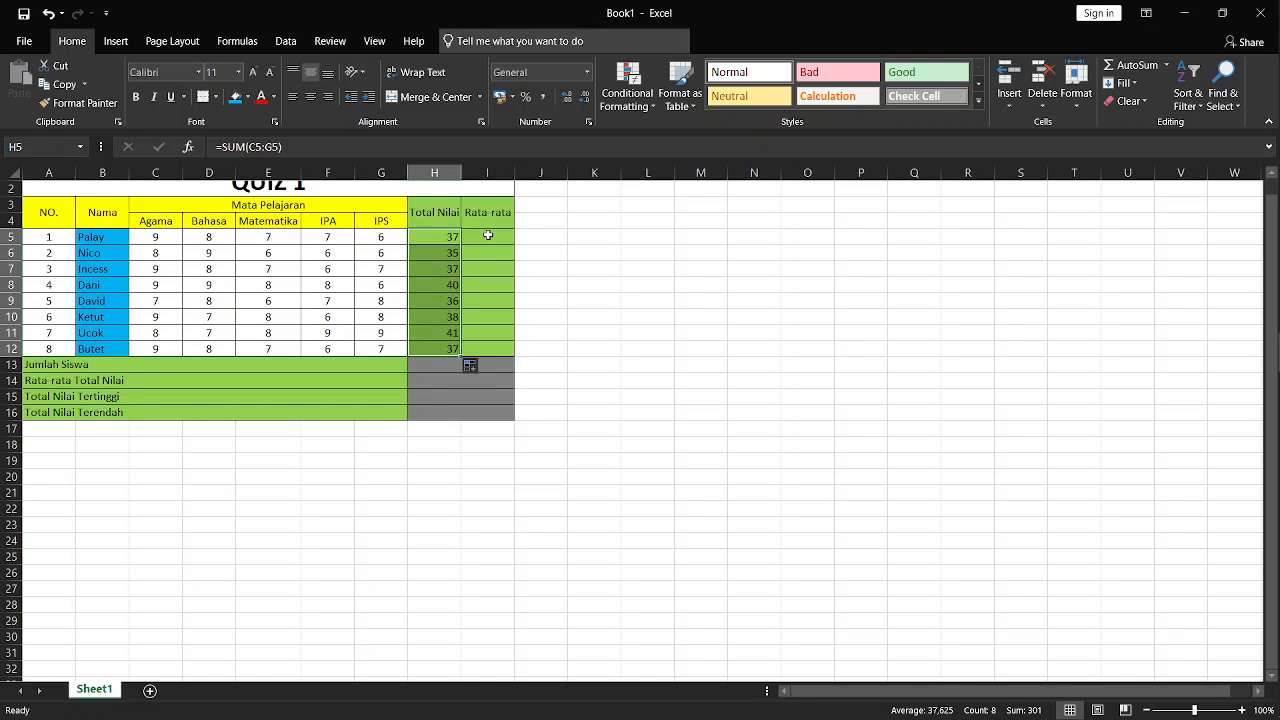
Switch to the PowerPoint presentation, view slide 14 on the MIN function, and return to the Excel workbook.
key(alt+Tab)
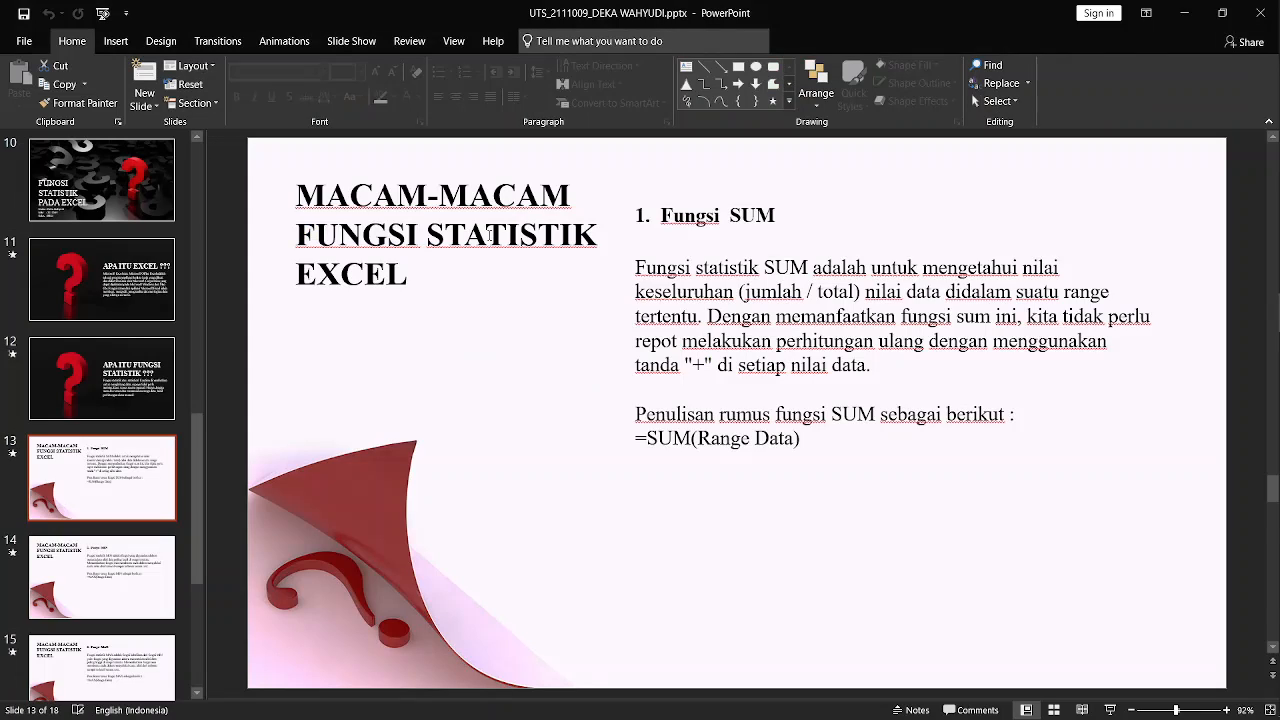
key(Down)
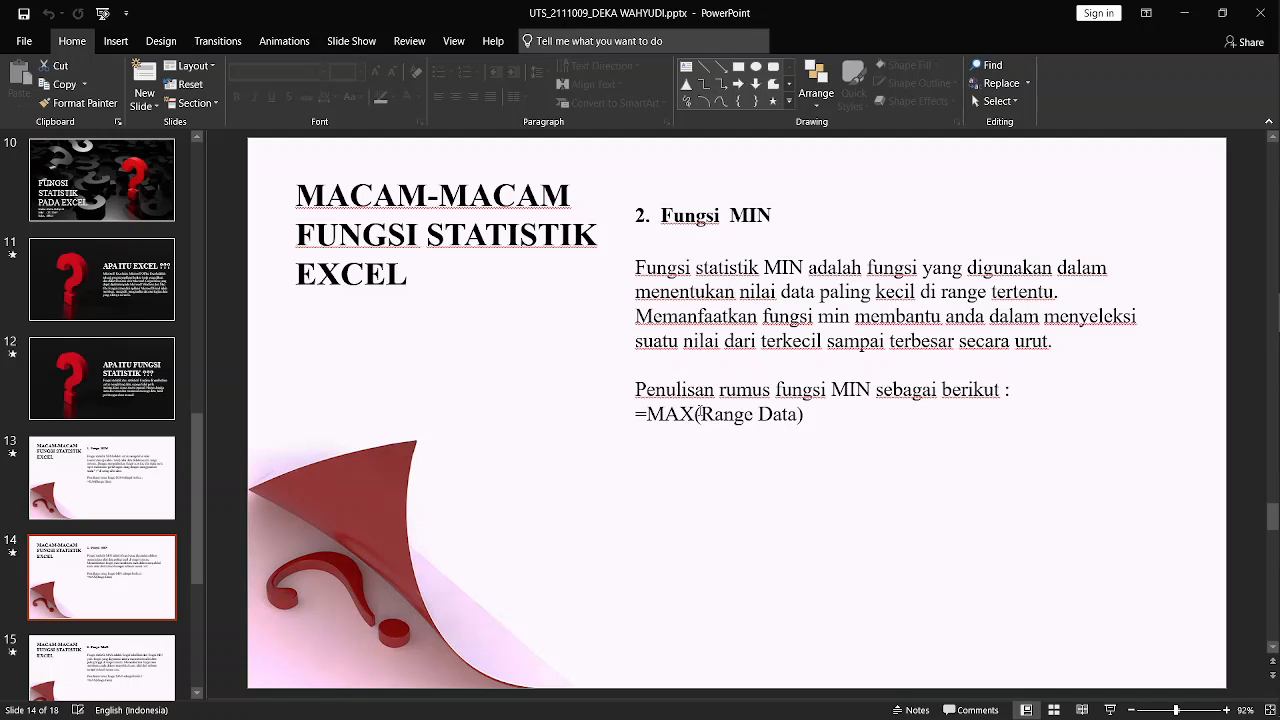
key(alt+Tab)
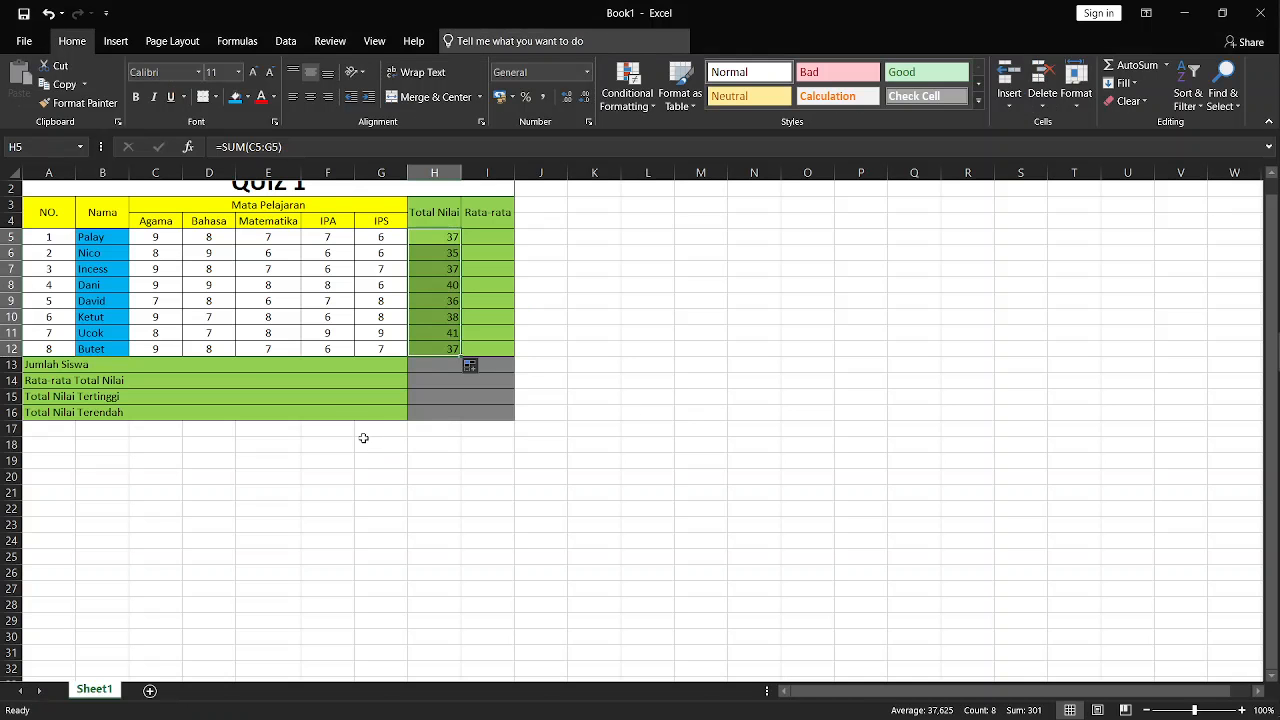
Enter =MIN(H5:H12) in the Total Nilai Terendah cell H16 and check it against the lowest total in column H.
click(328, 412)
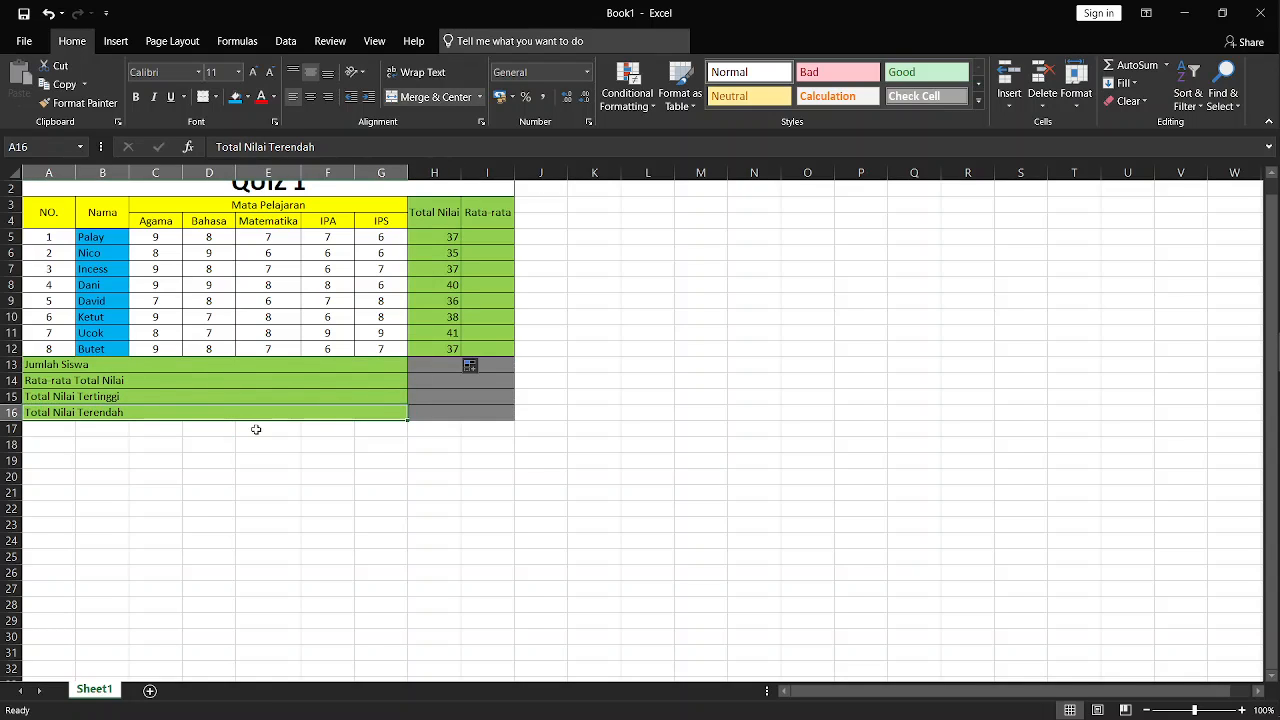
click(438, 412)
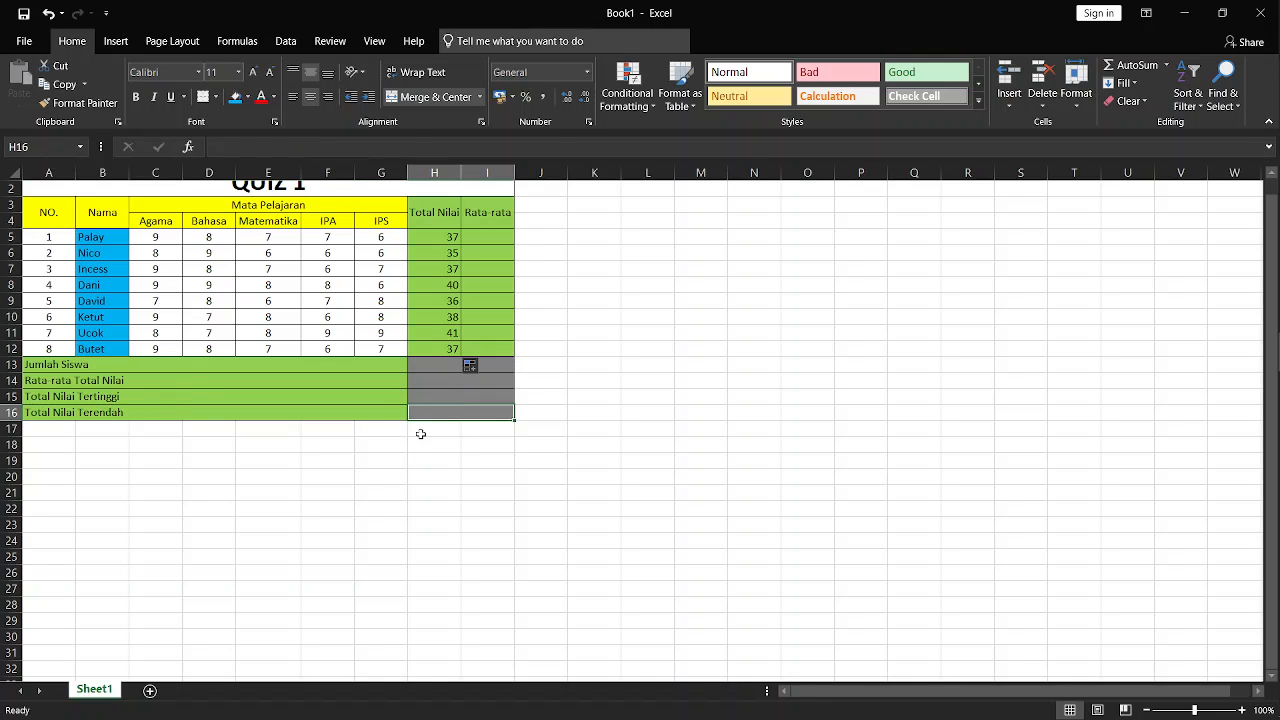
text(=)
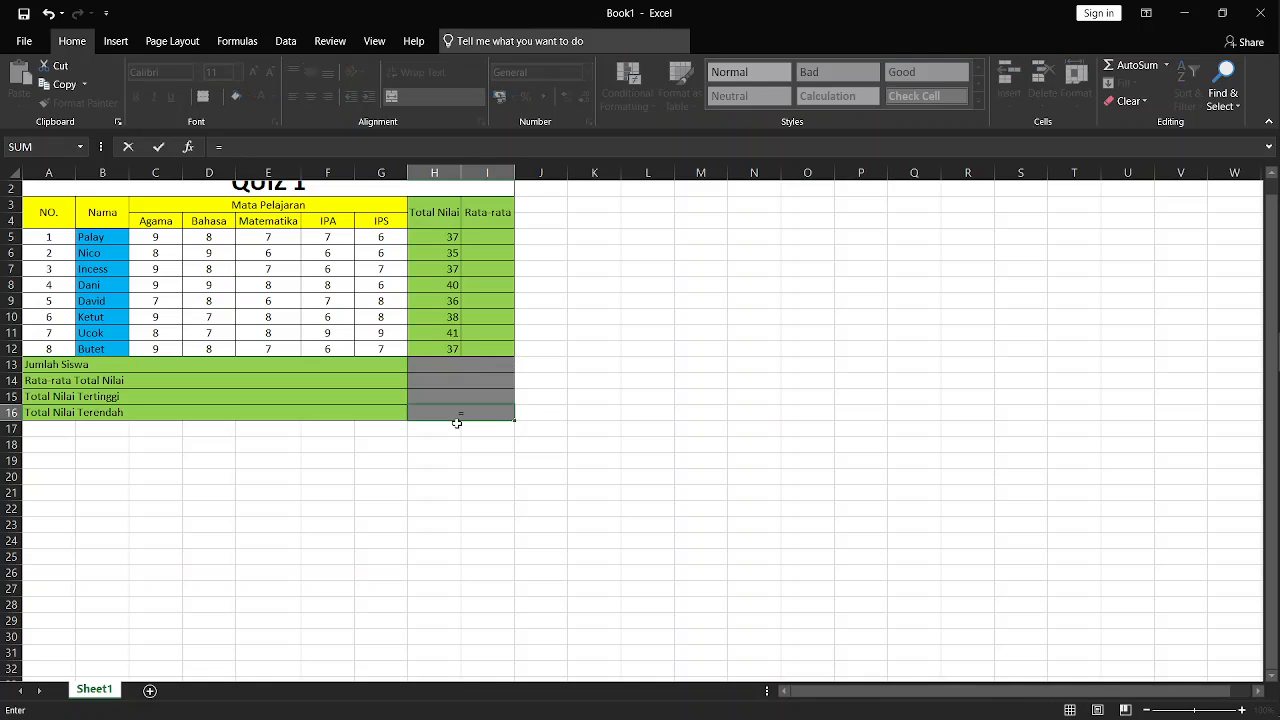
text(M)
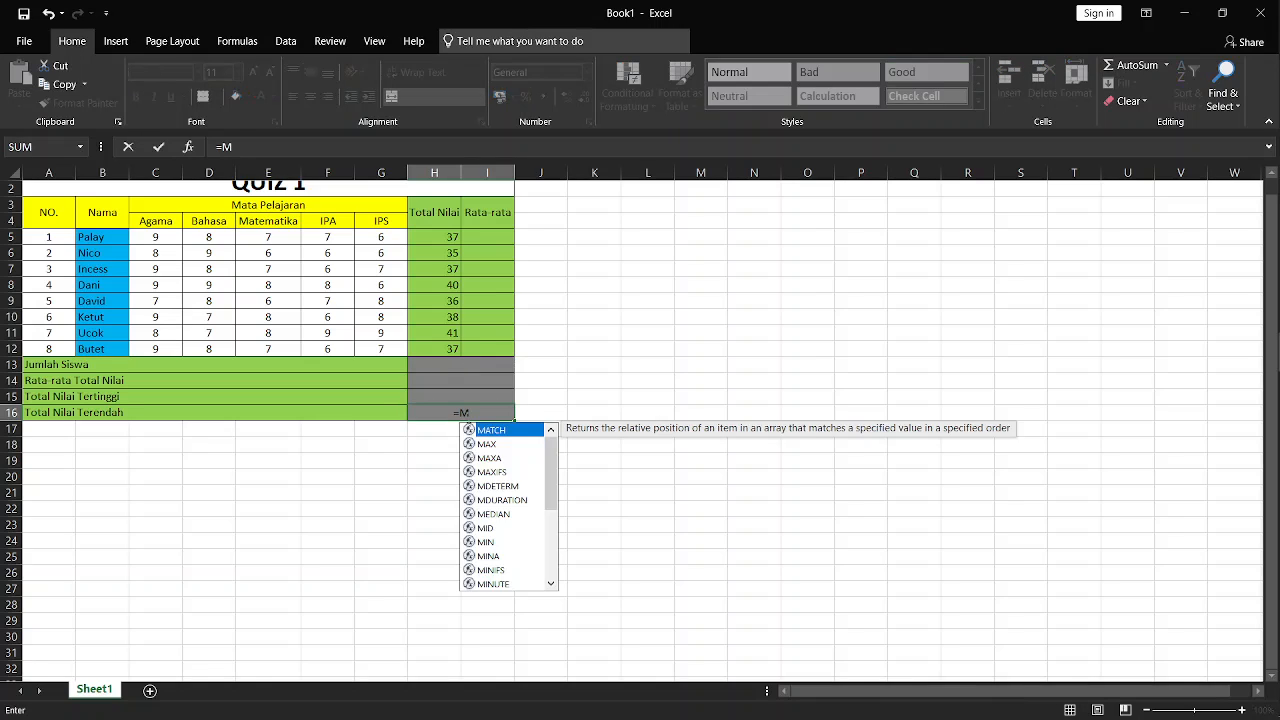
text(IN()
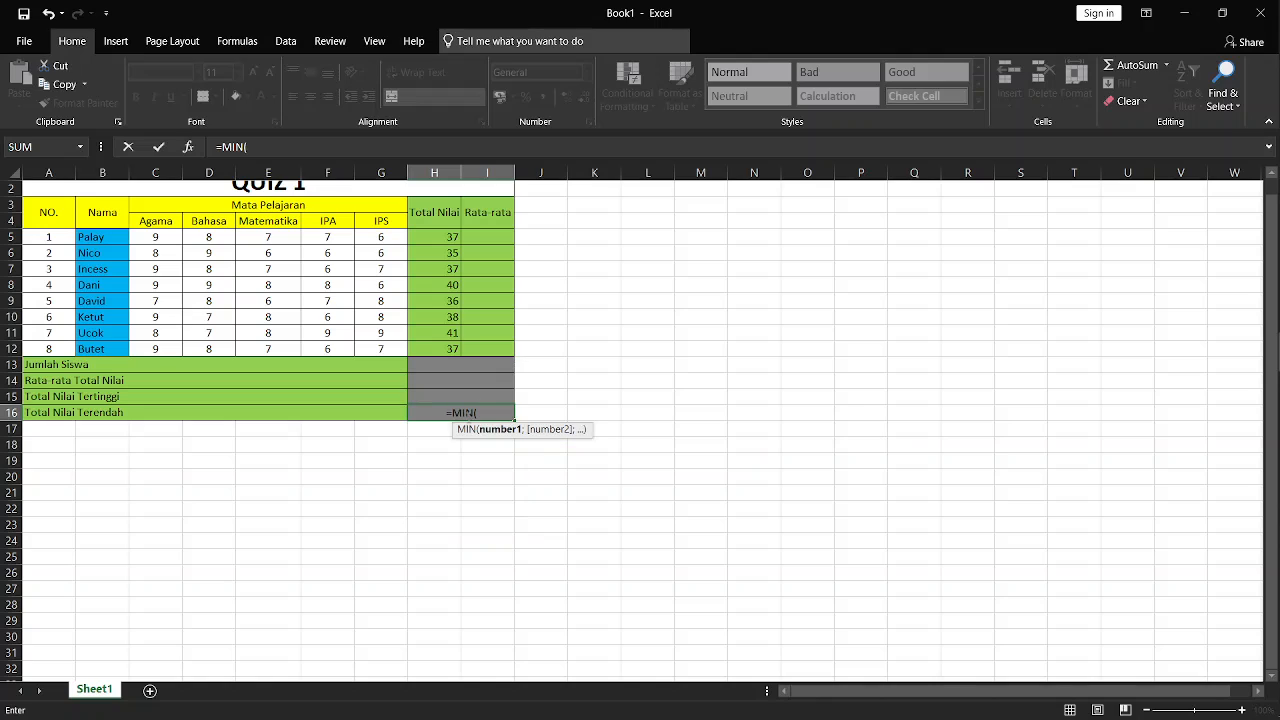
click(432, 241)
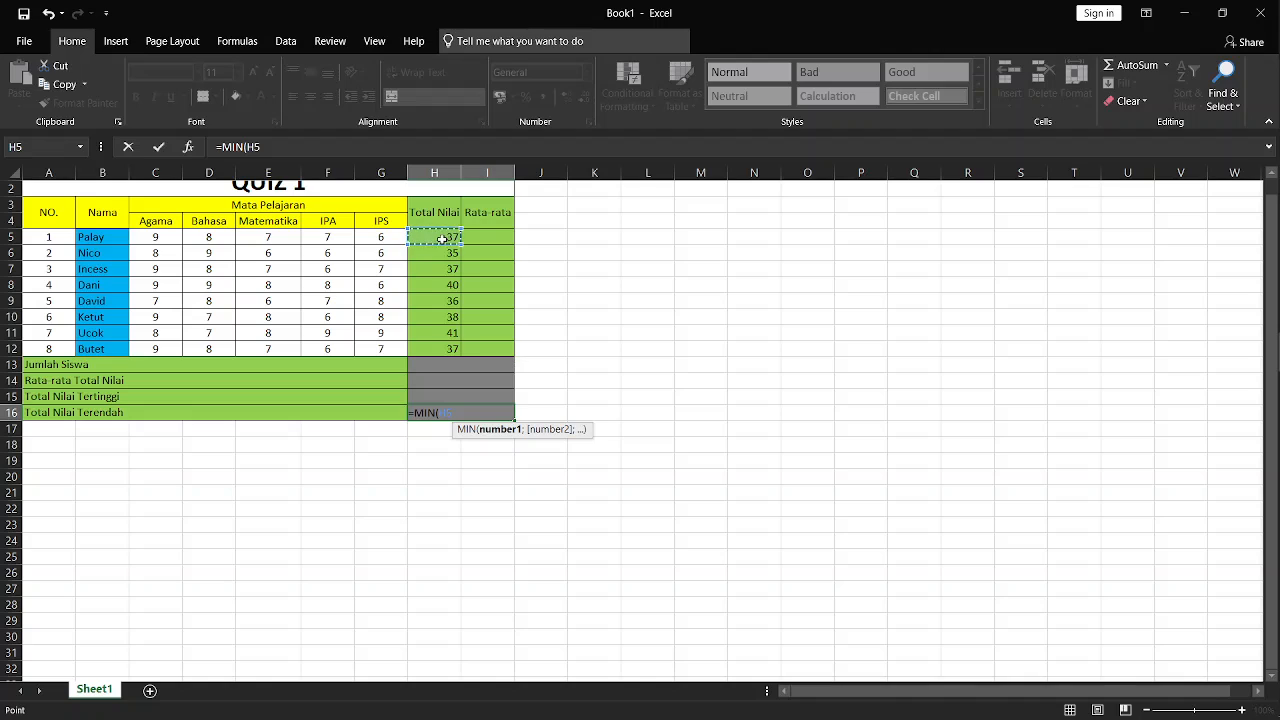
drag(444, 244, 435, 345)
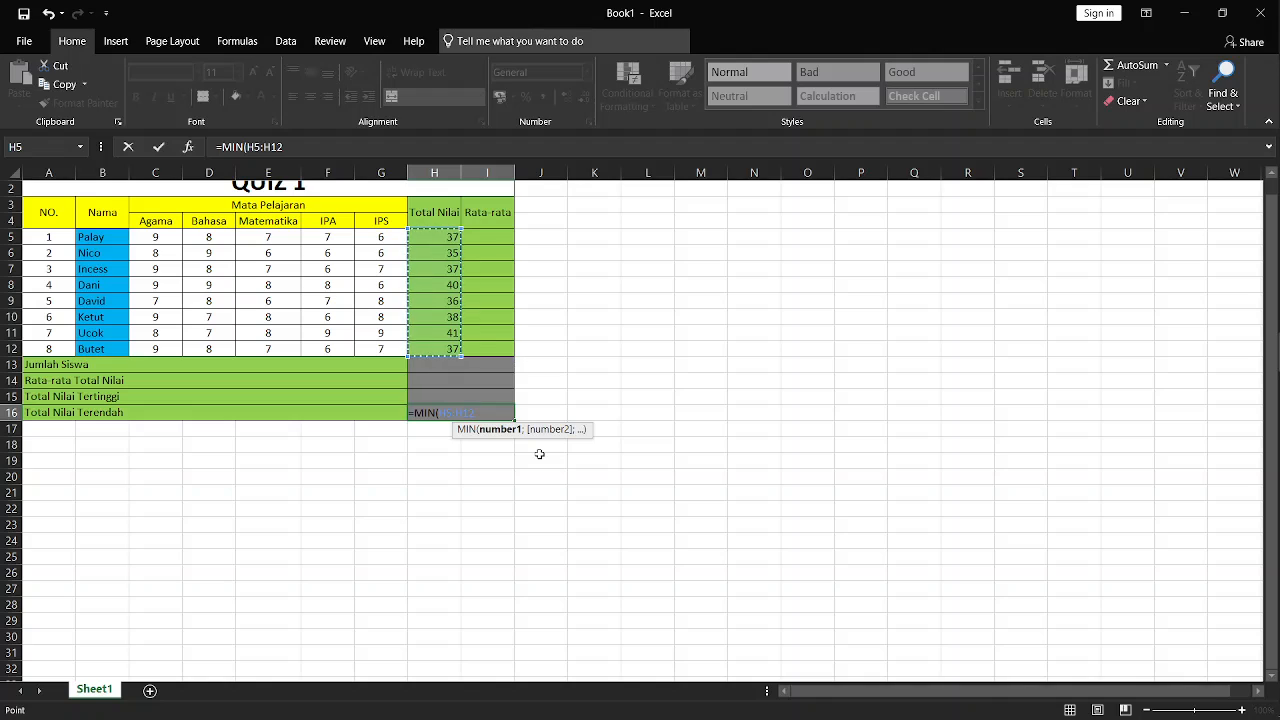
text())
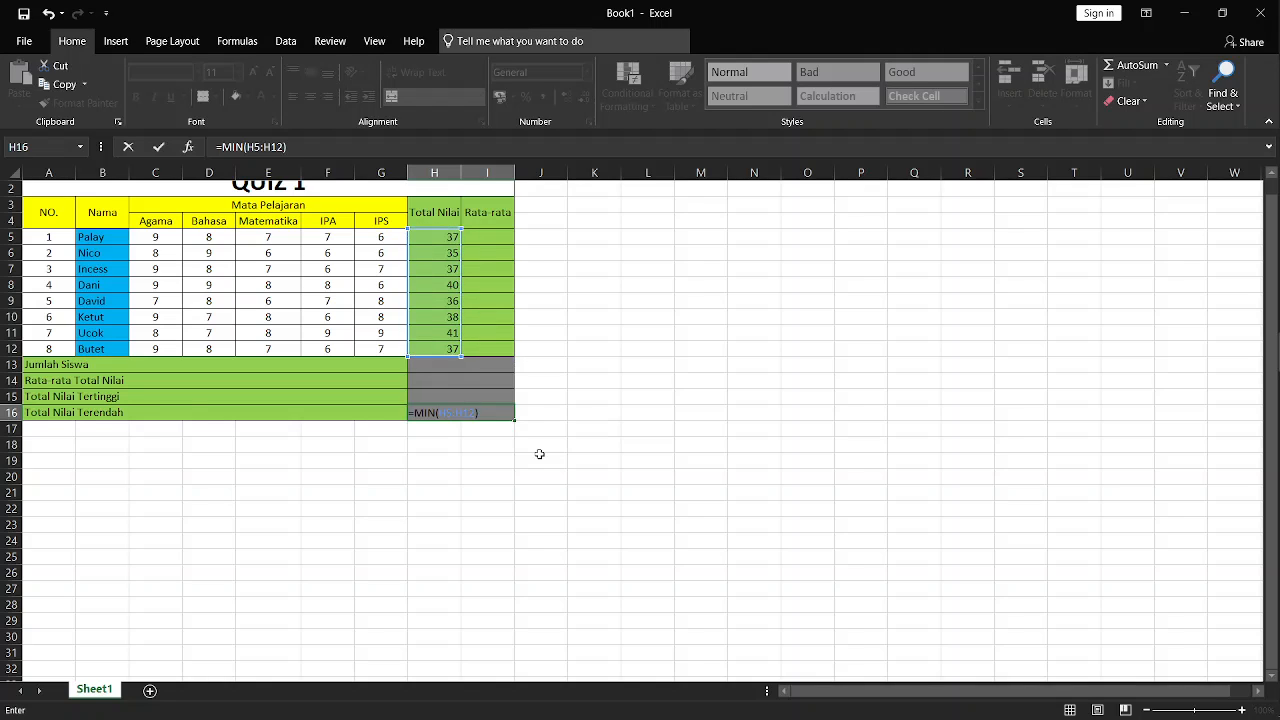
key(Return)
click(475, 419)
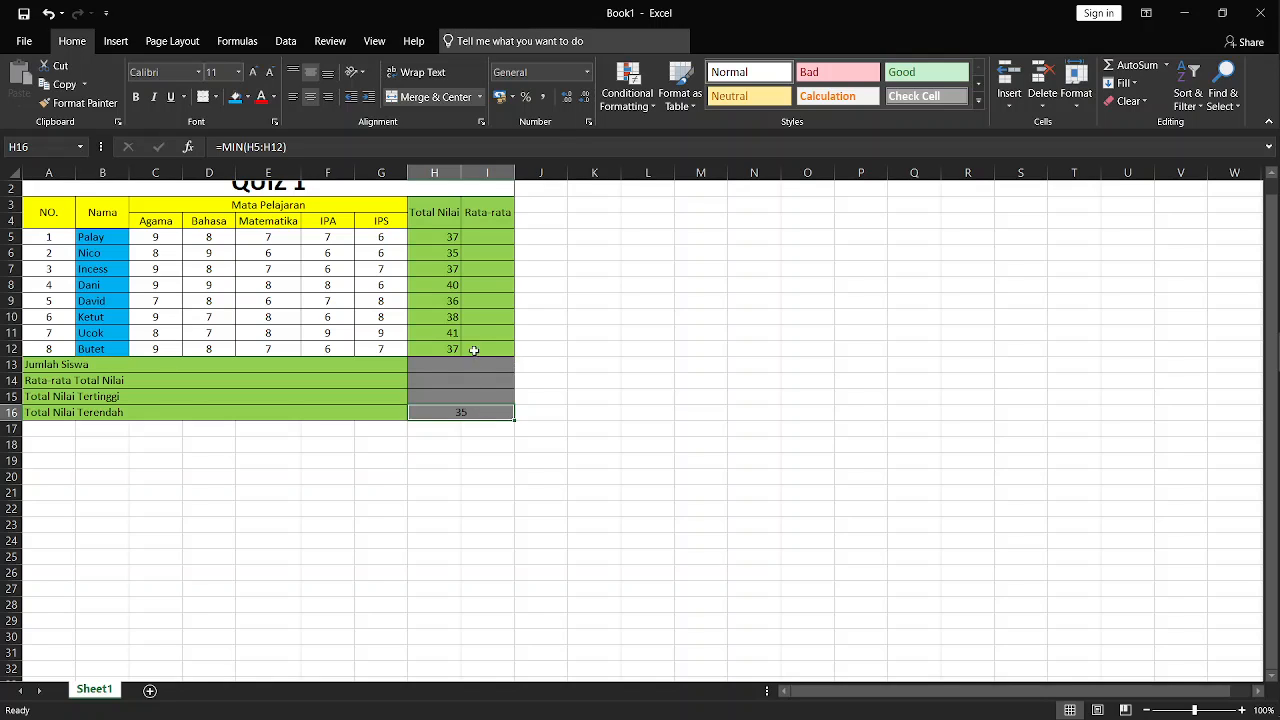
click(443, 256)
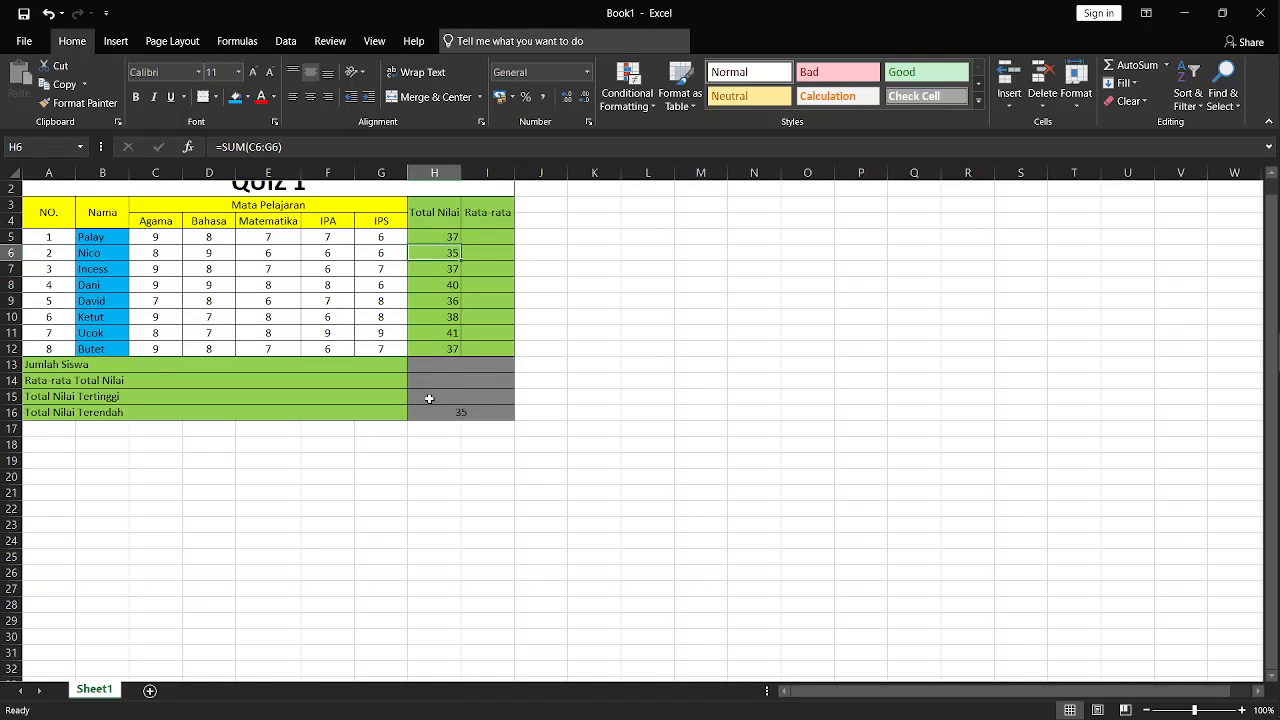
Switch to the PowerPoint presentation, view slide 15 on the MAX function, and return to the Excel workbook.
key(alt+Tab)
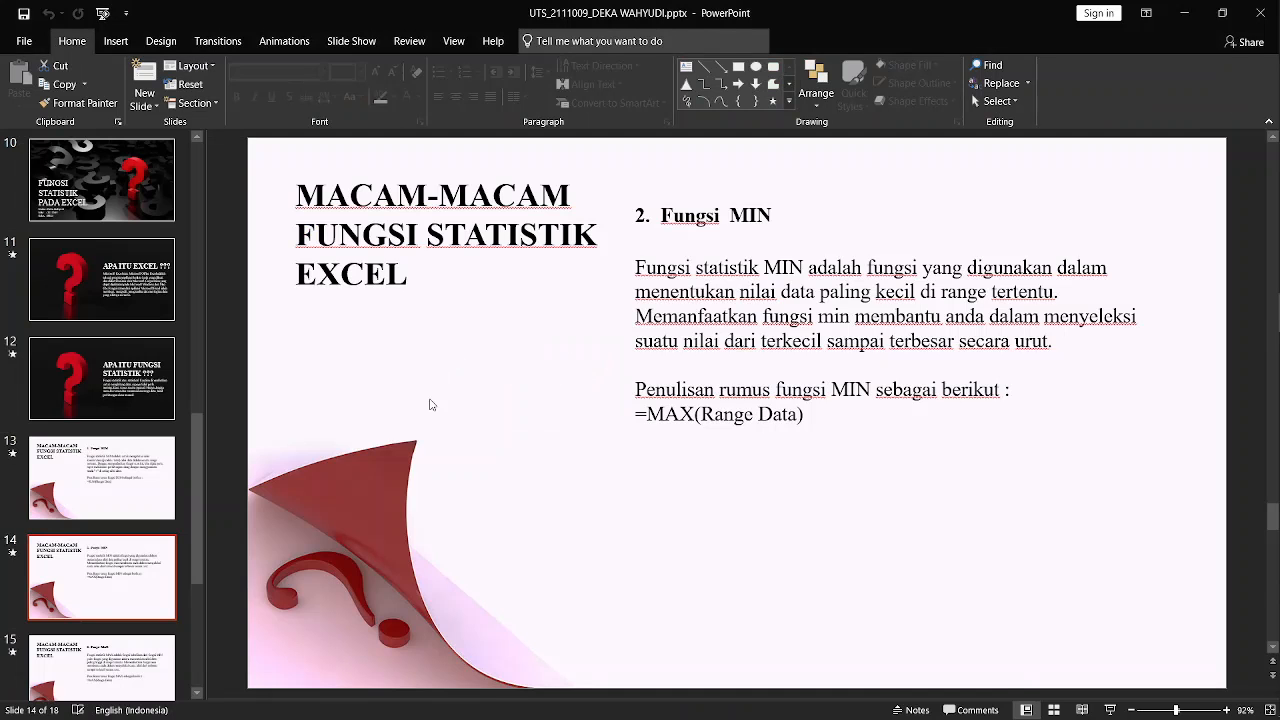
scroll(431, 404, down, 1)
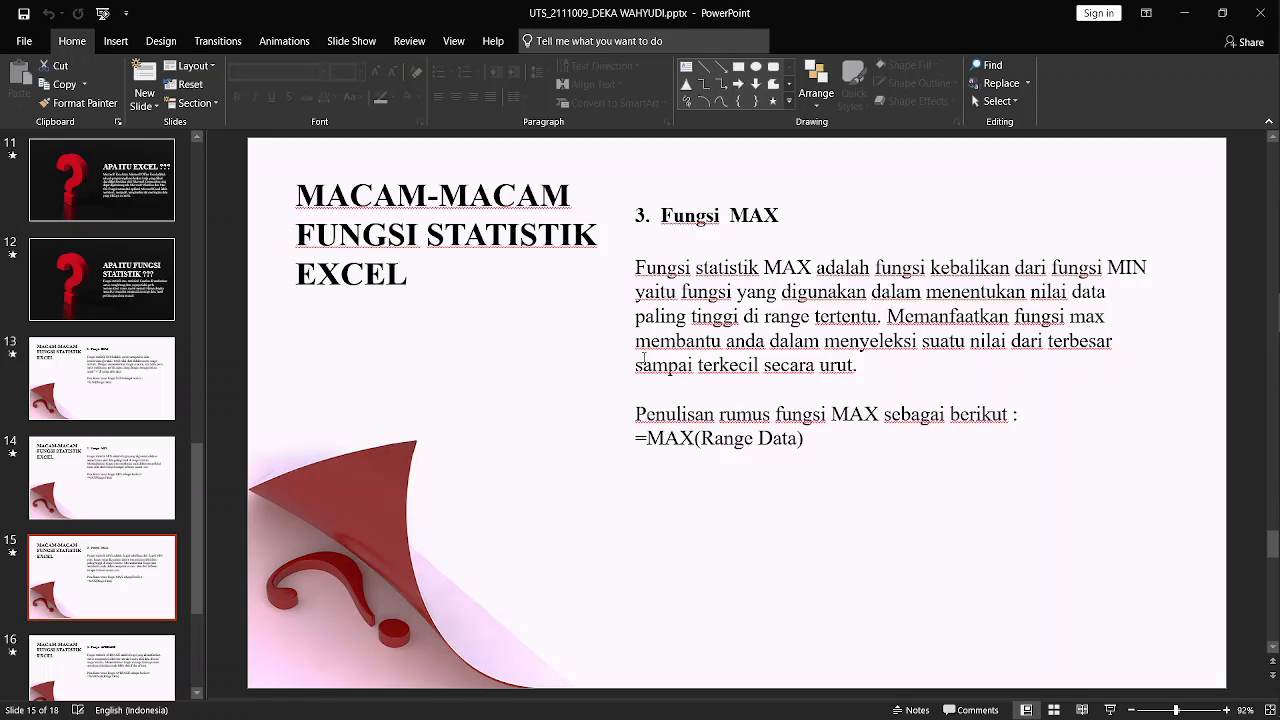
key(alt+Tab)
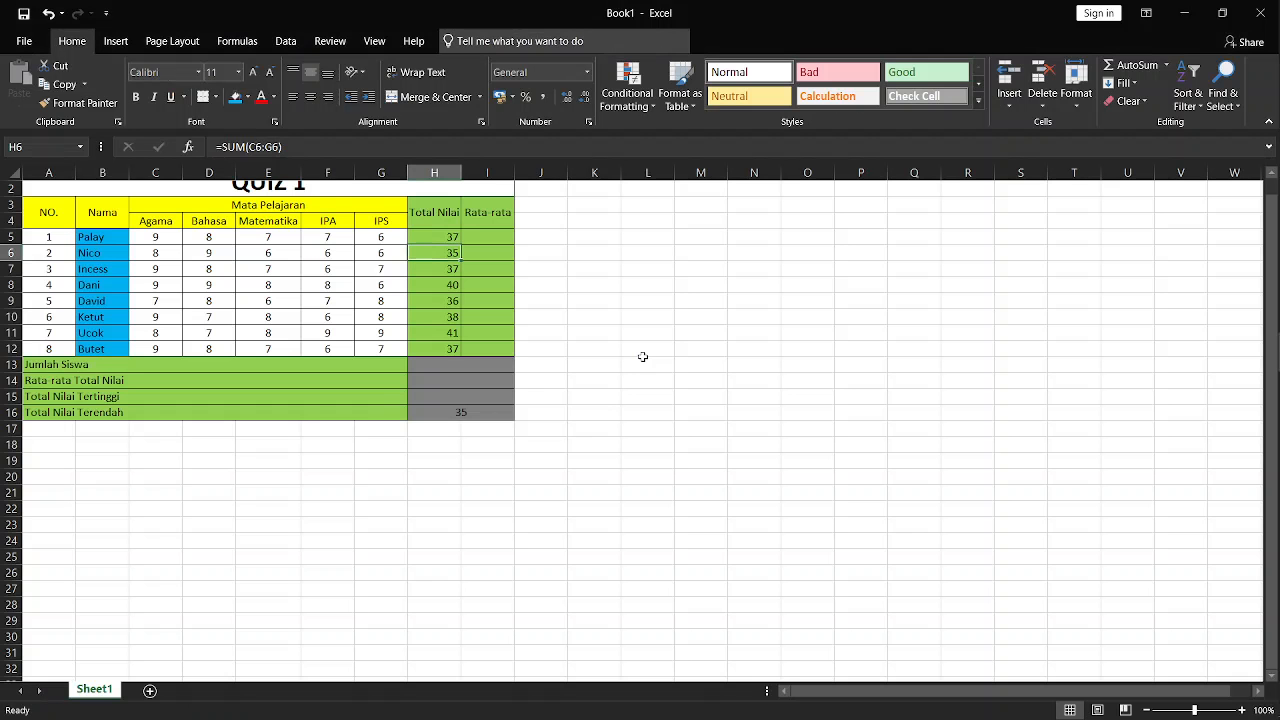
Enter =MAX(H5:H12) in the Total Nilai Tertinggi cell H15 and check it against the highest total in column H.
click(472, 396)
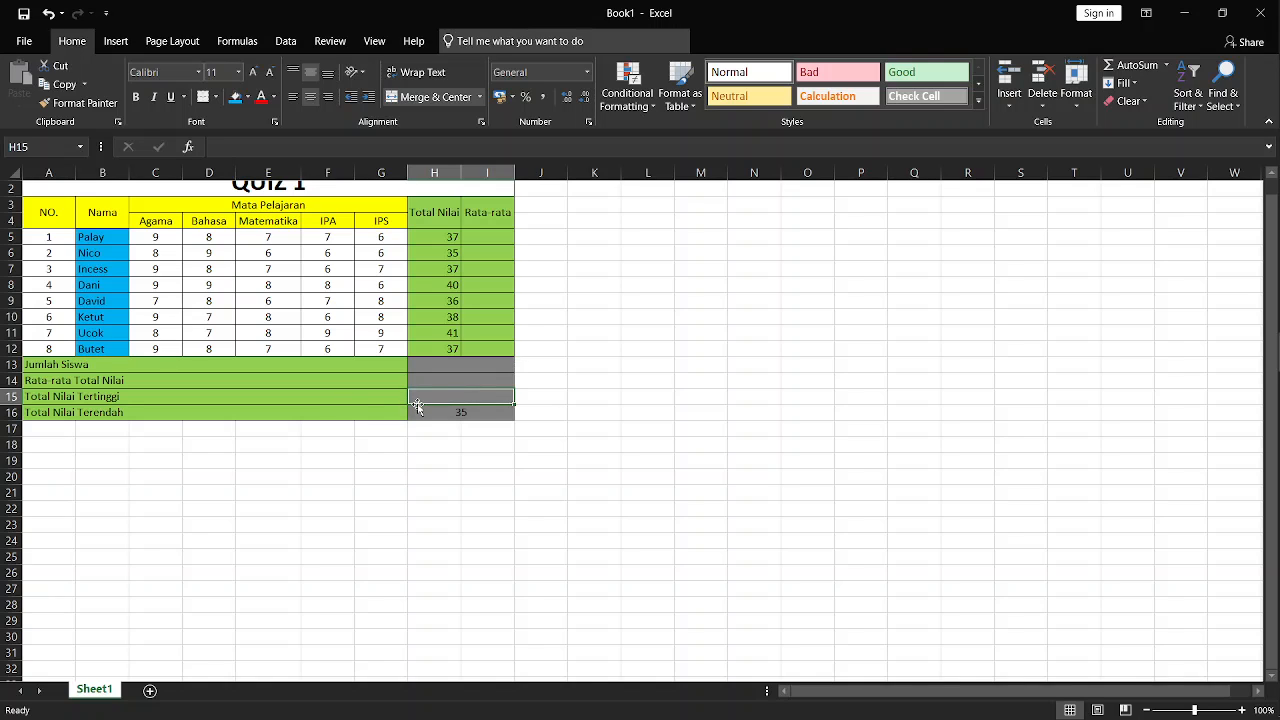
text(=MAX)
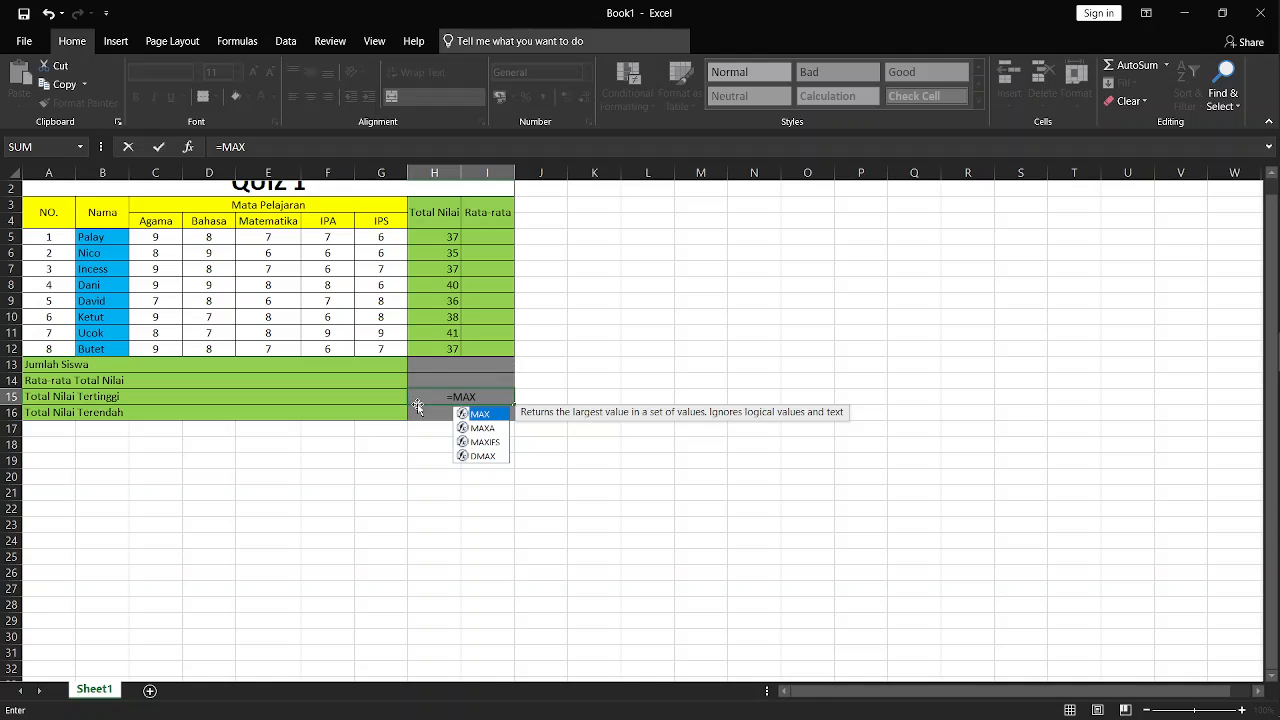
text(()
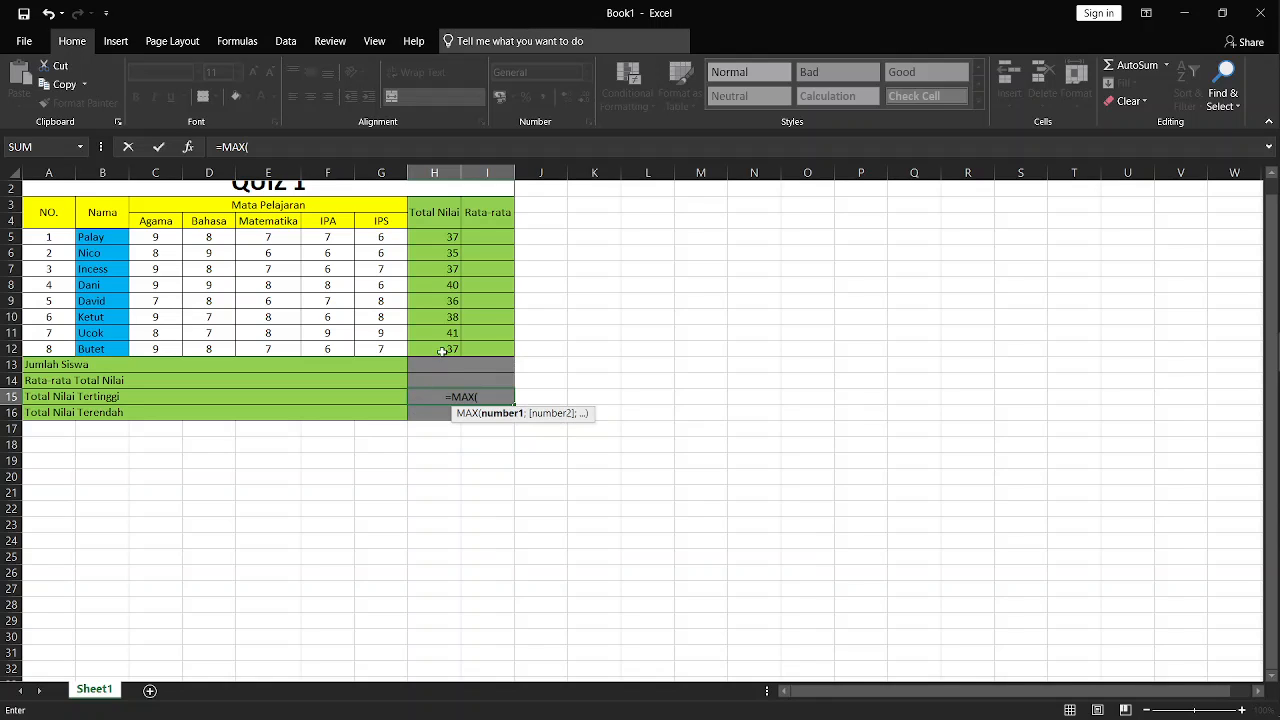
drag(435, 238, 437, 347)
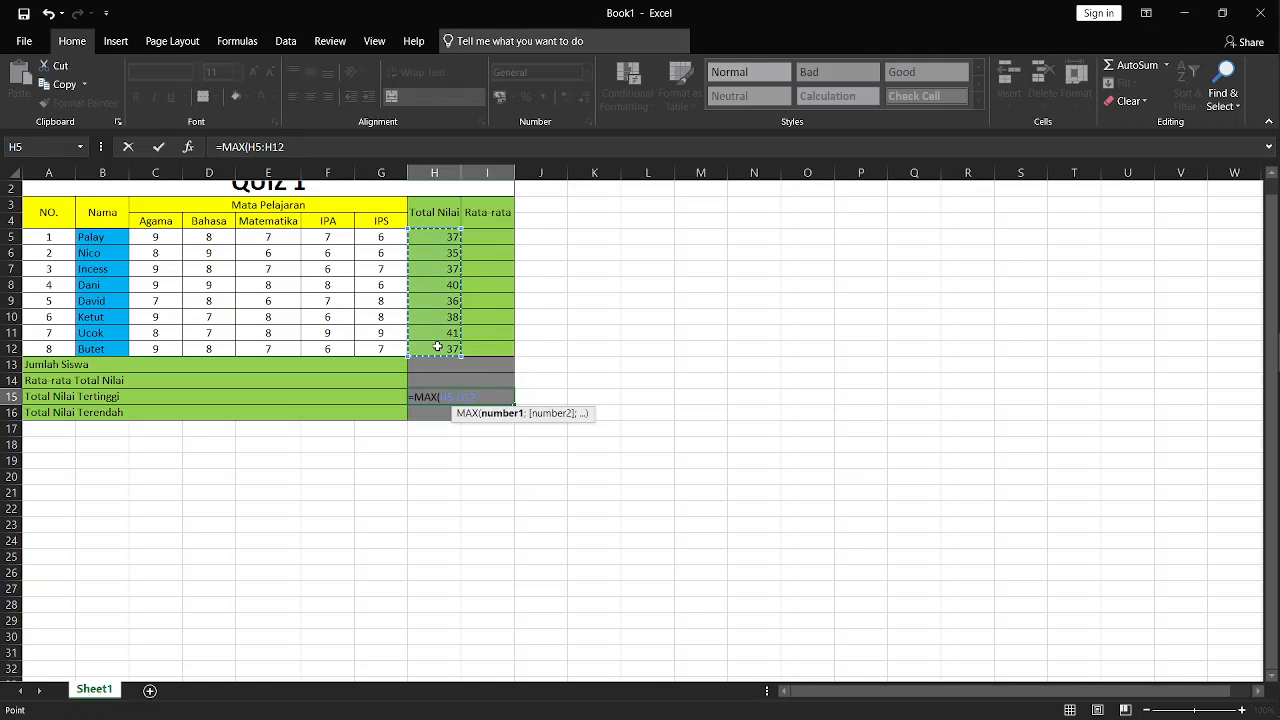
text())
key(Return)
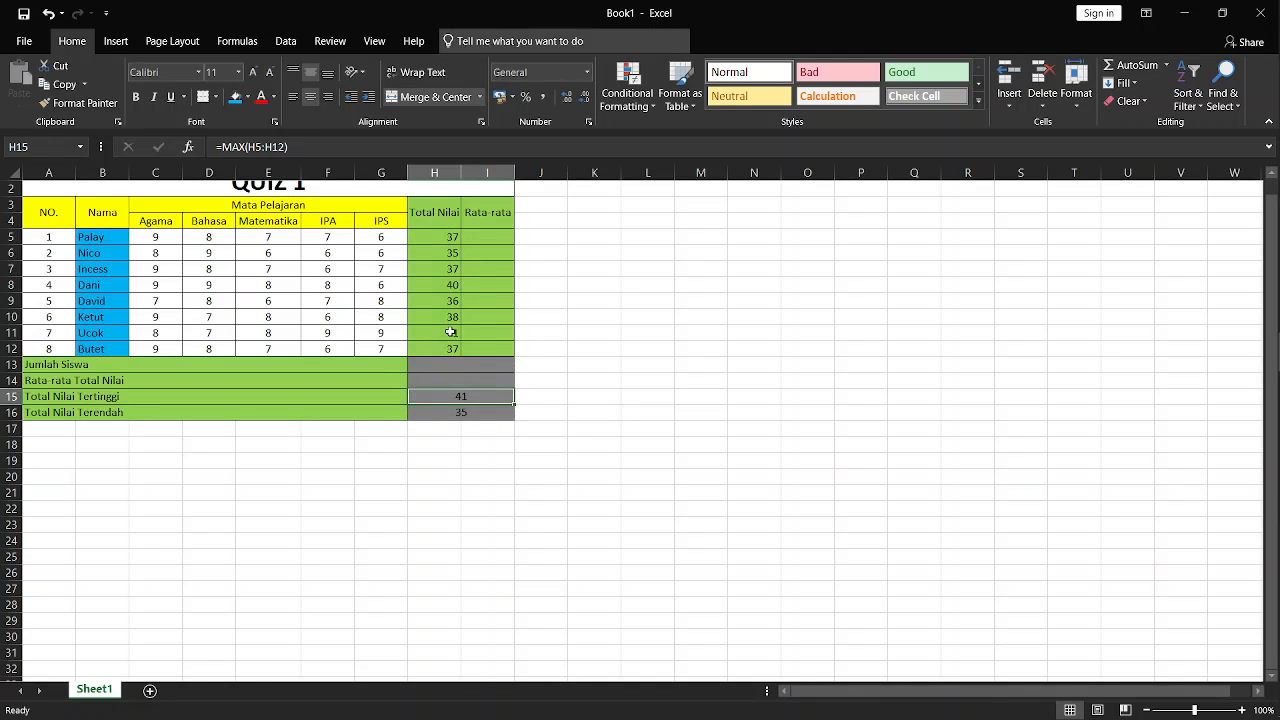
click(451, 332)
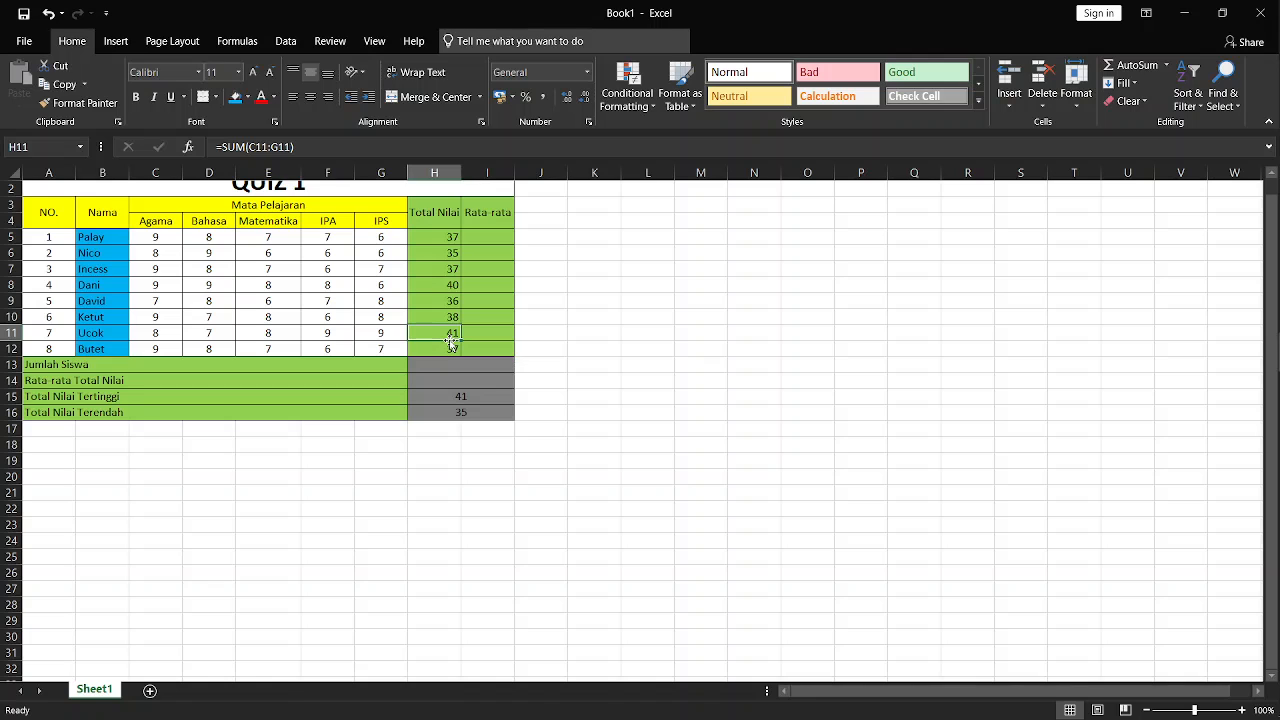
Switch to the PowerPoint presentation, view slide 16 on the AVERAGE function, and return to the Excel workbook.
key(alt+Tab)
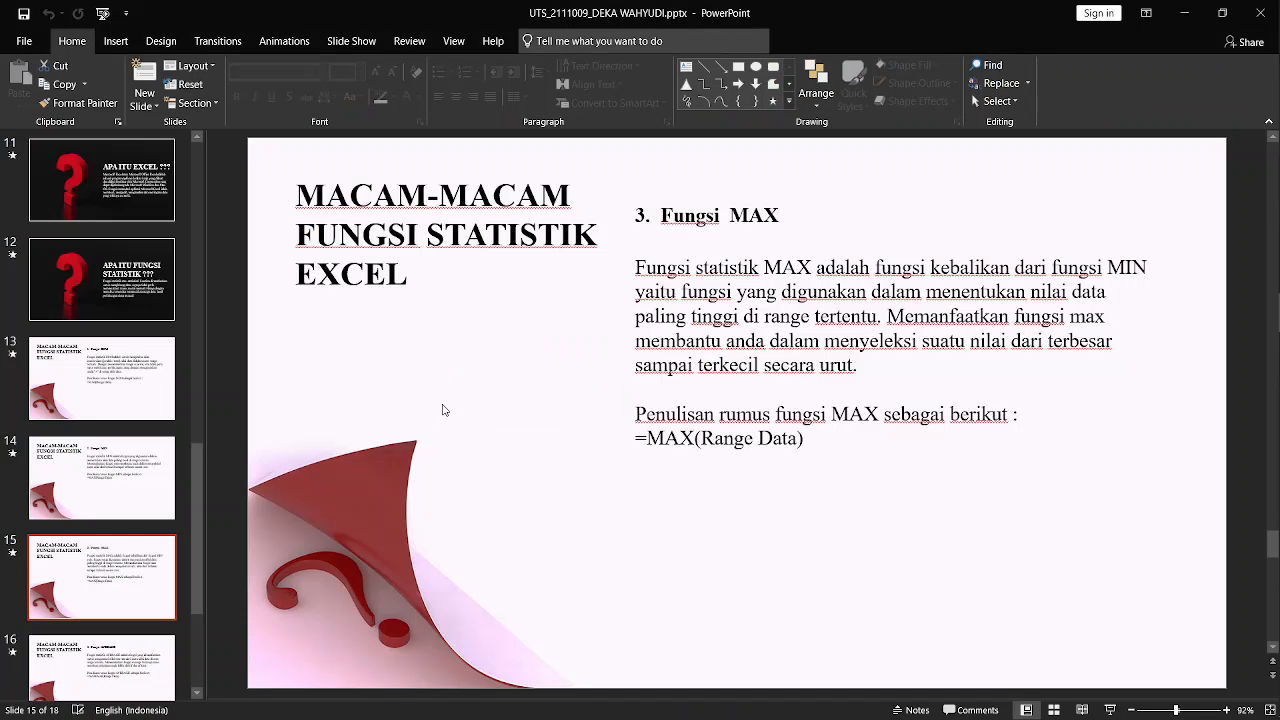
scroll(278, 470, down, 1)
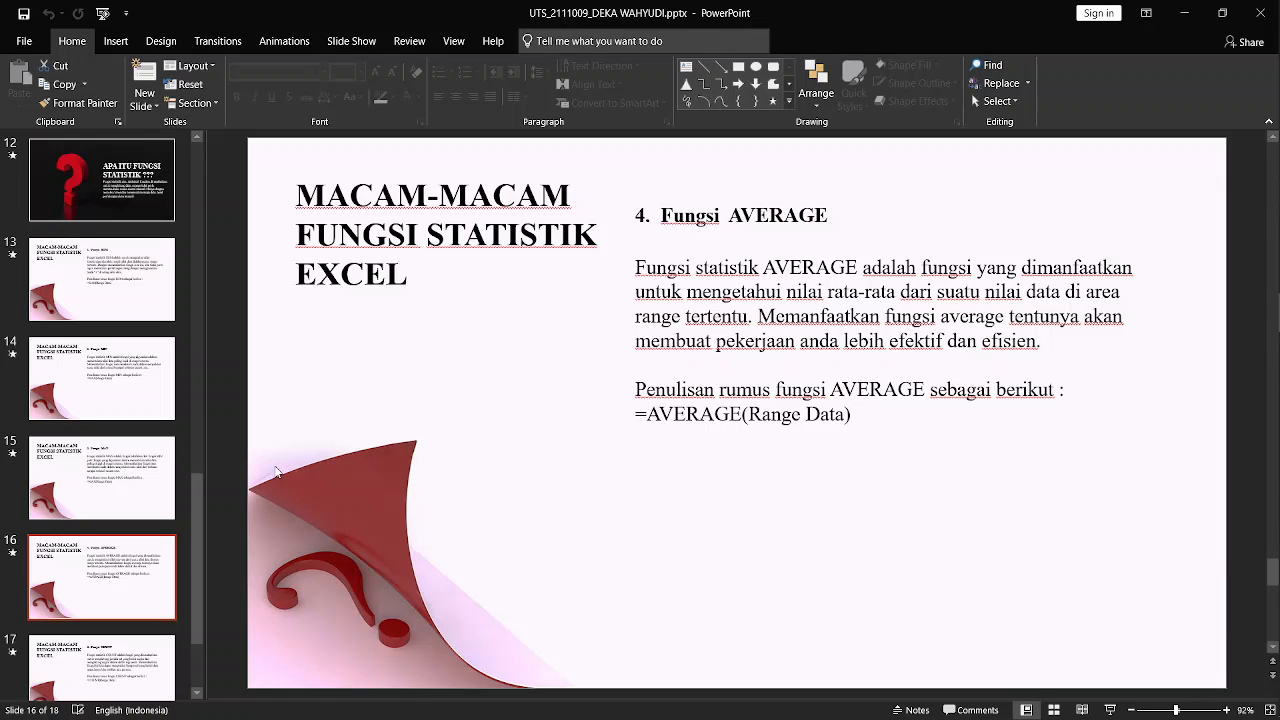
key(alt+Tab)
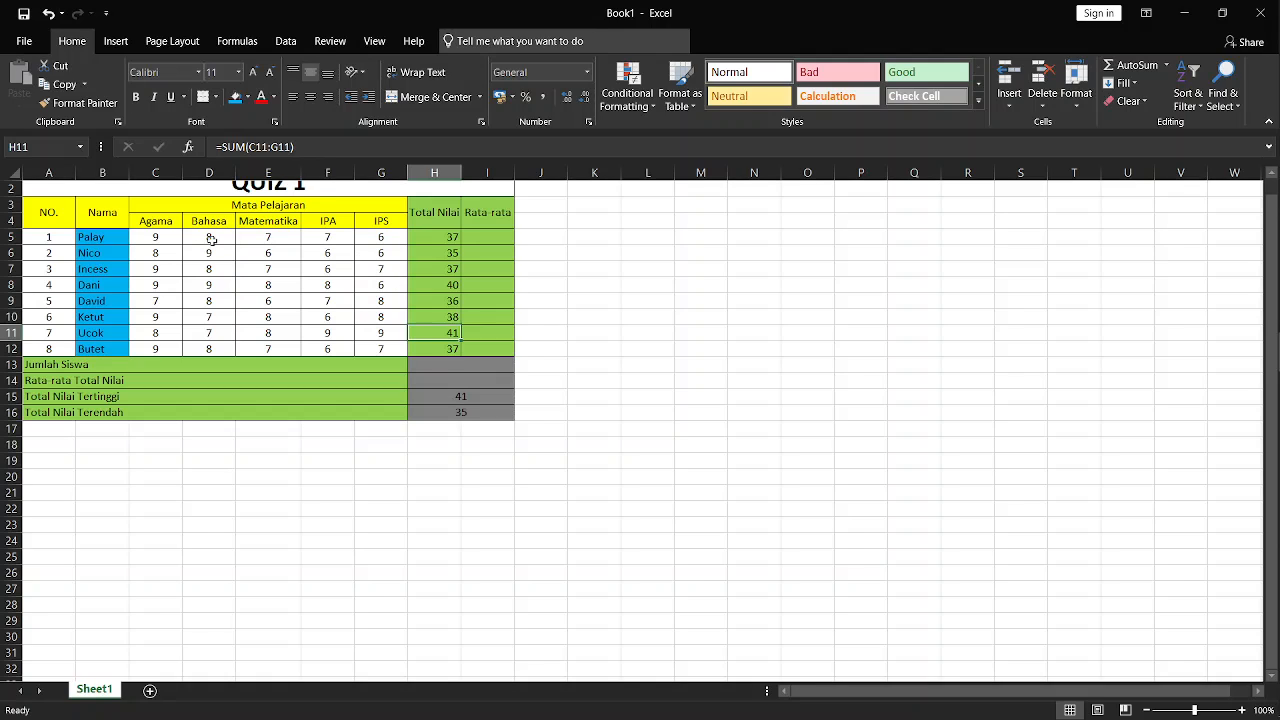
Enter =AVERAGE(C5:G5) in the first student's Rata-rata cell I5.
click(156, 241)
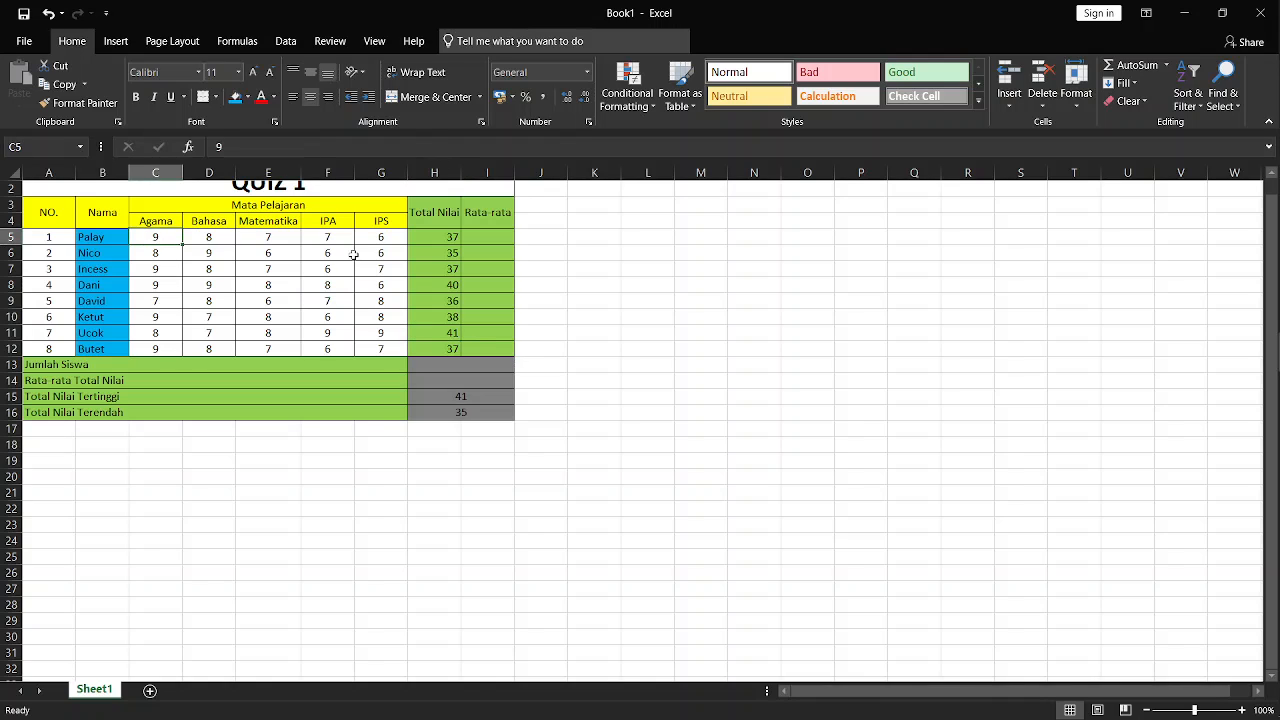
click(486, 236)
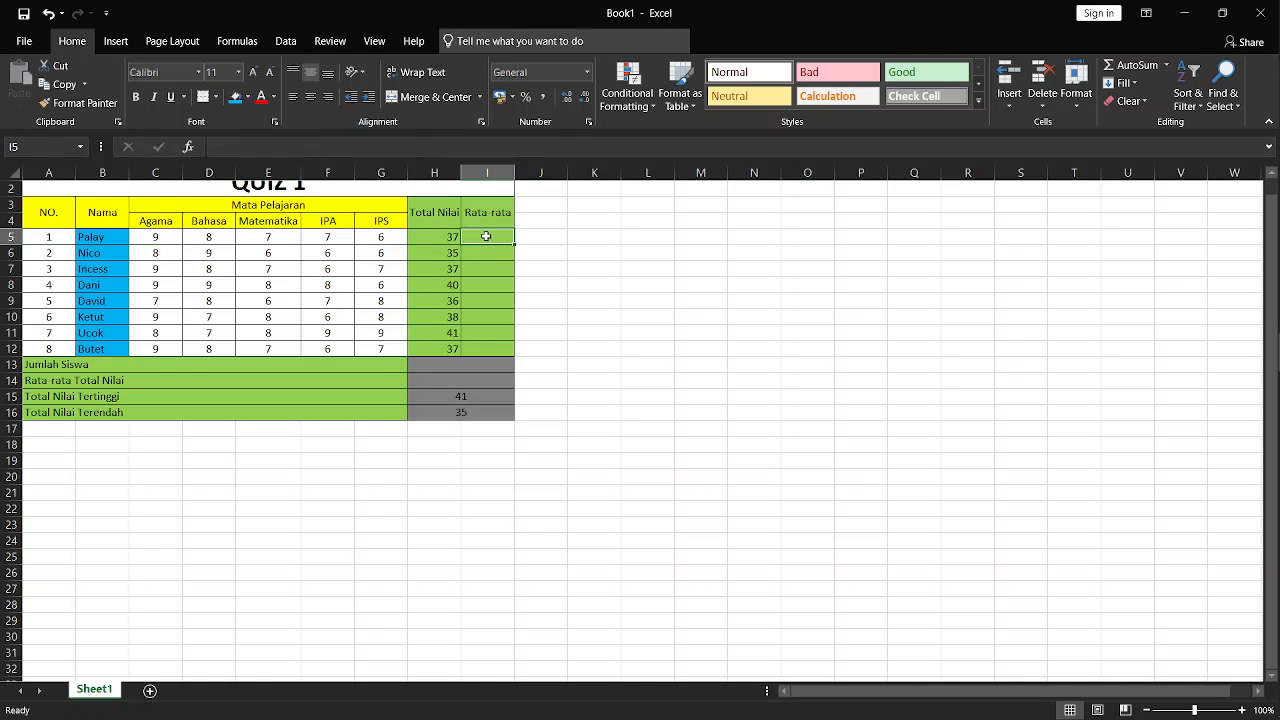
text(=AVA)
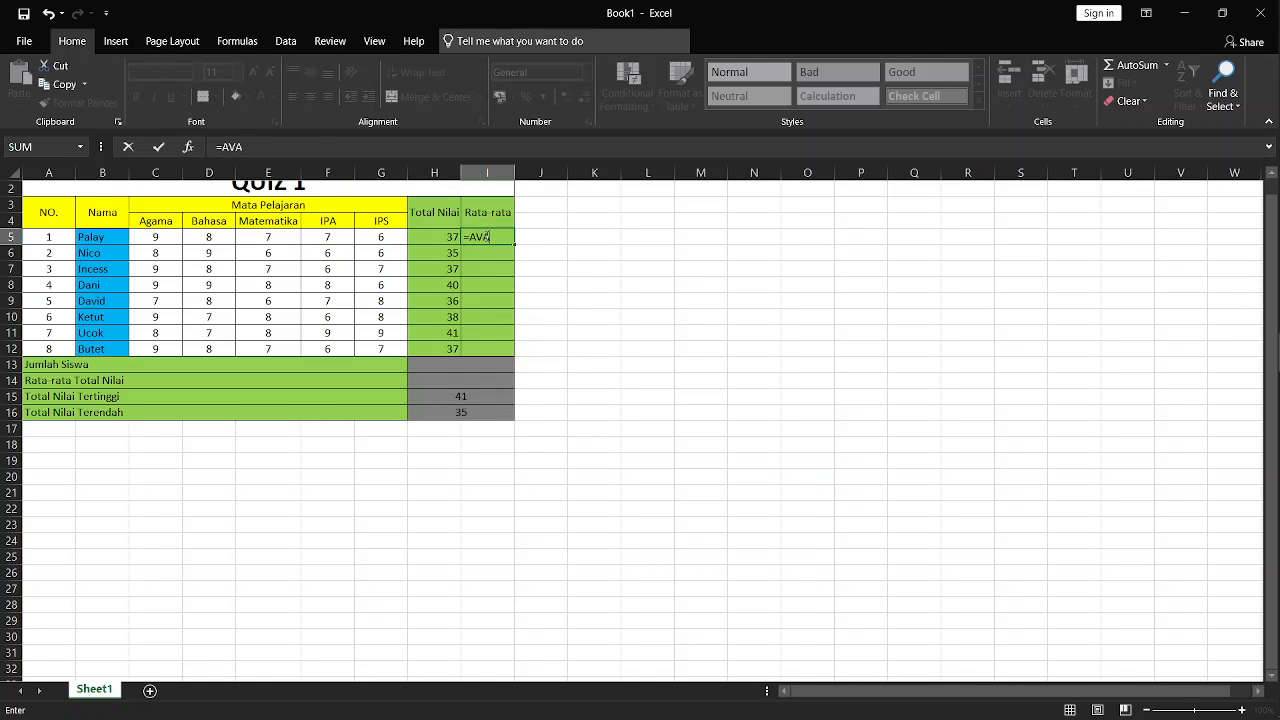
key(BackSpace)
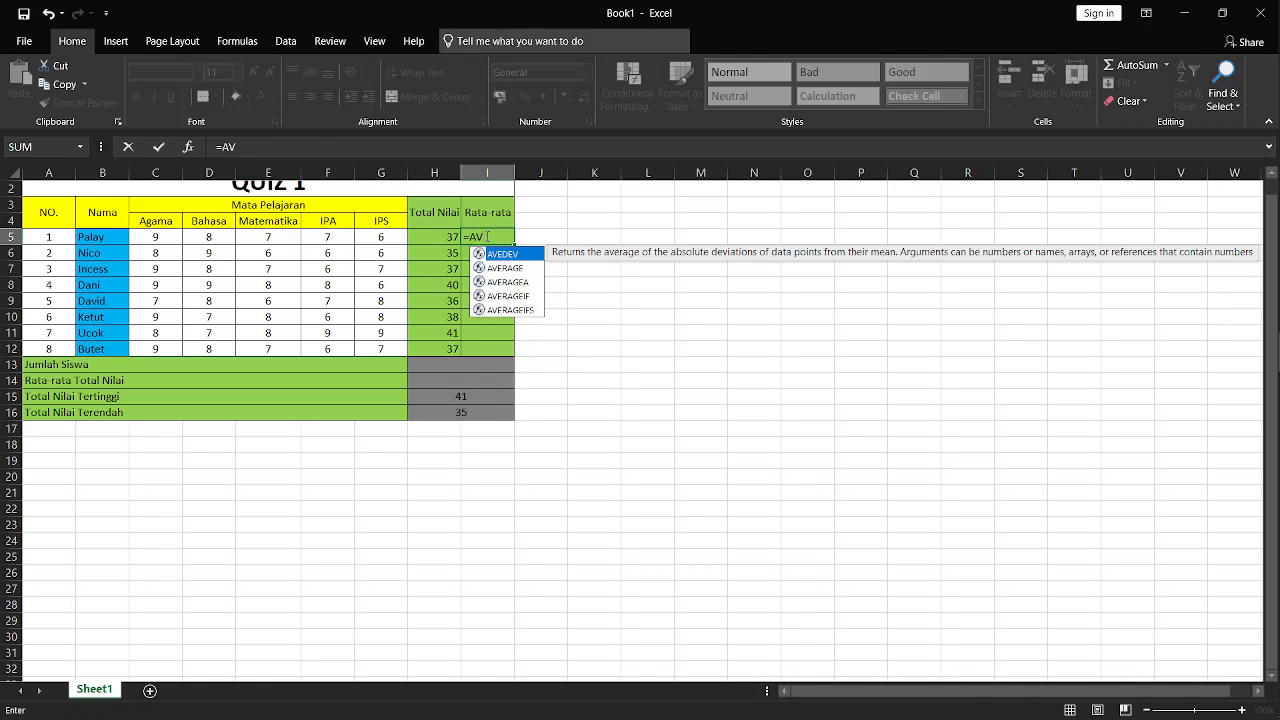
text(ERAGE)
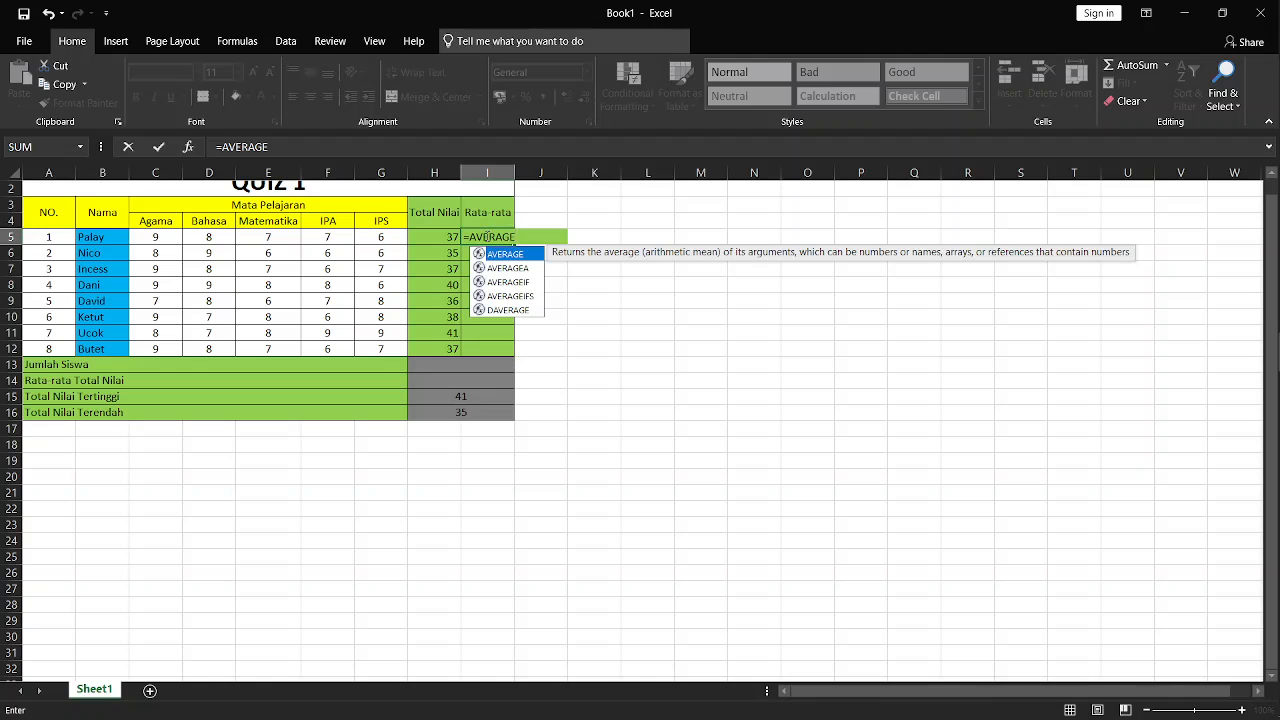
text(()
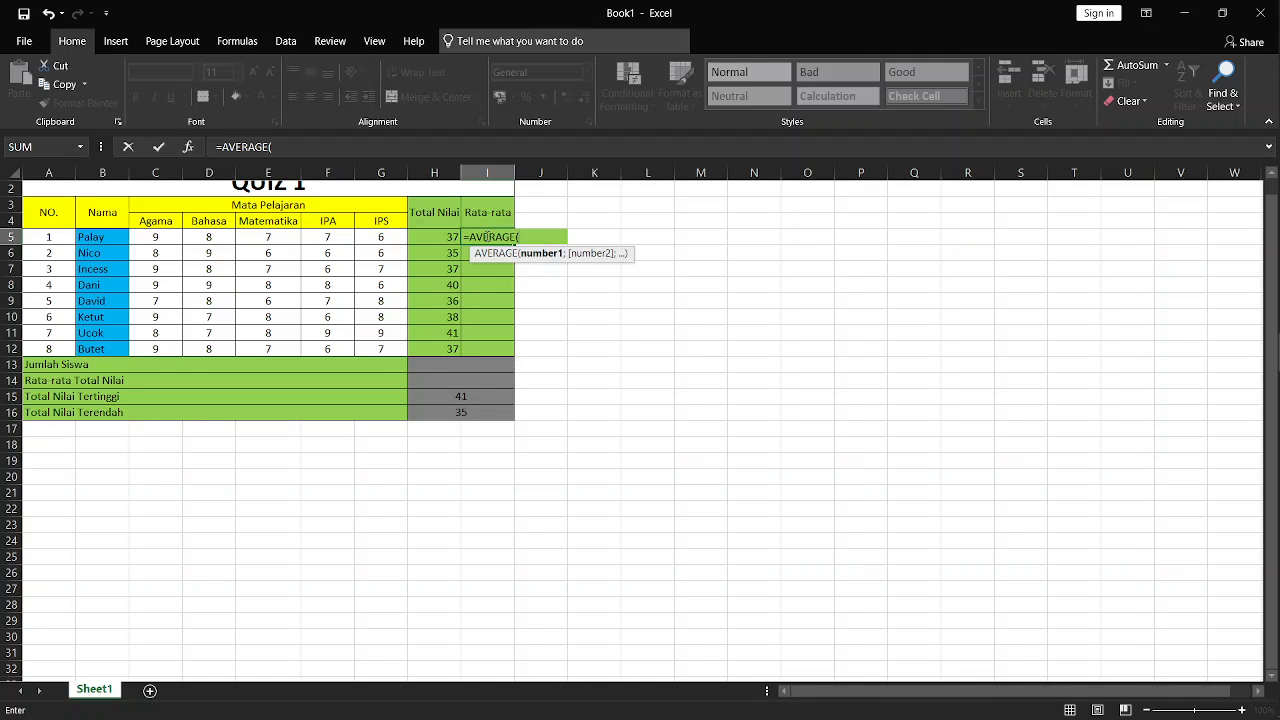
click(172, 239)
drag(172, 239, 404, 233)
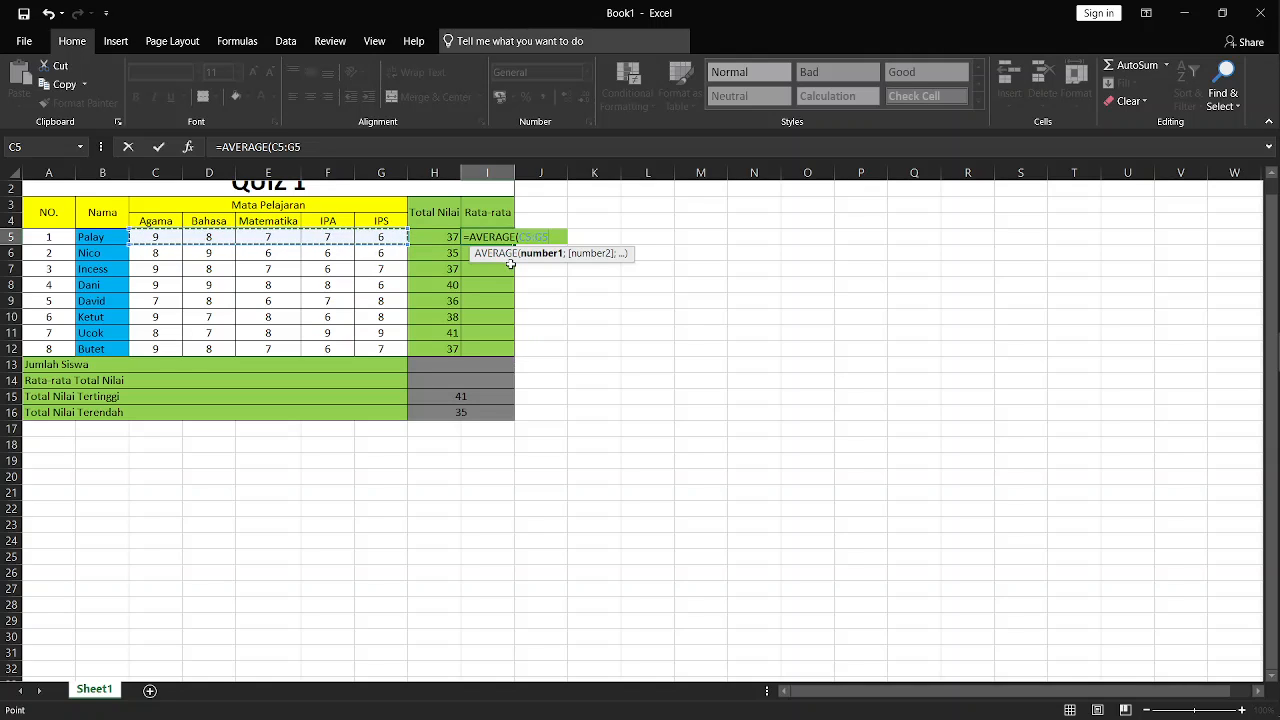
text())
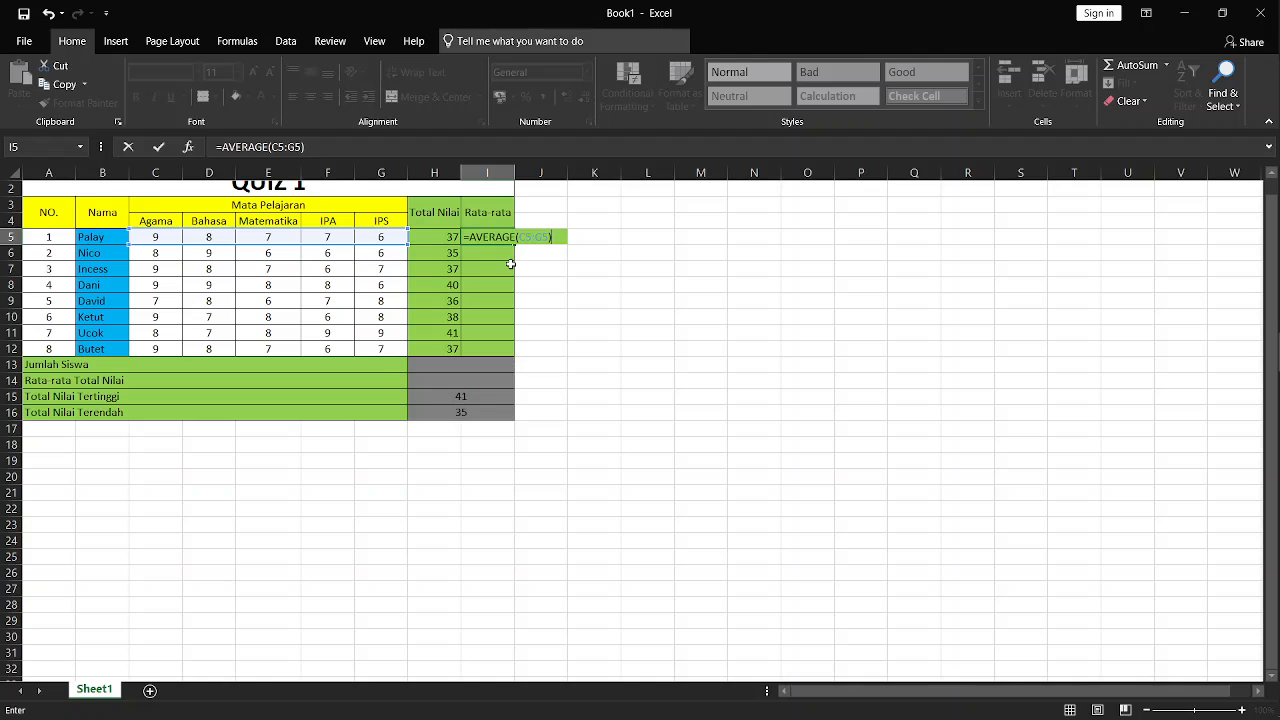
key(Return)
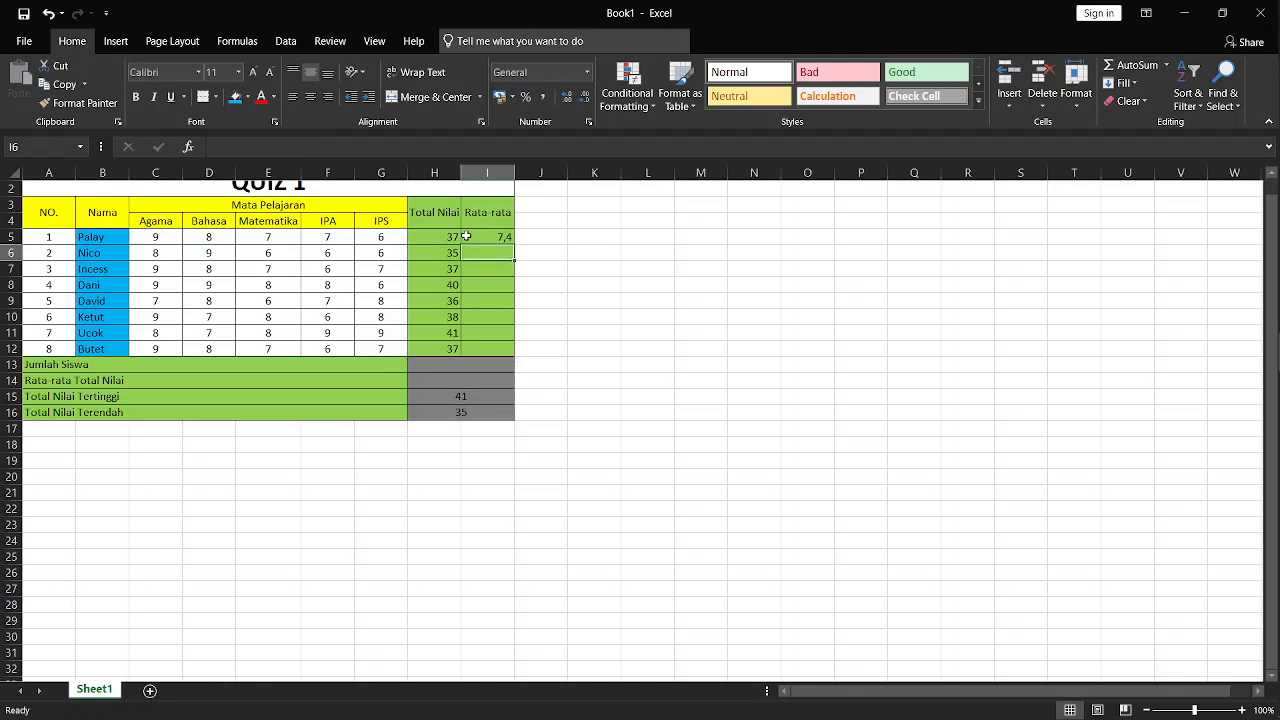
Review the AVERAGE formula in I5 and fill it down through I12 for every student's Rata-rata.
double_click(466, 236)
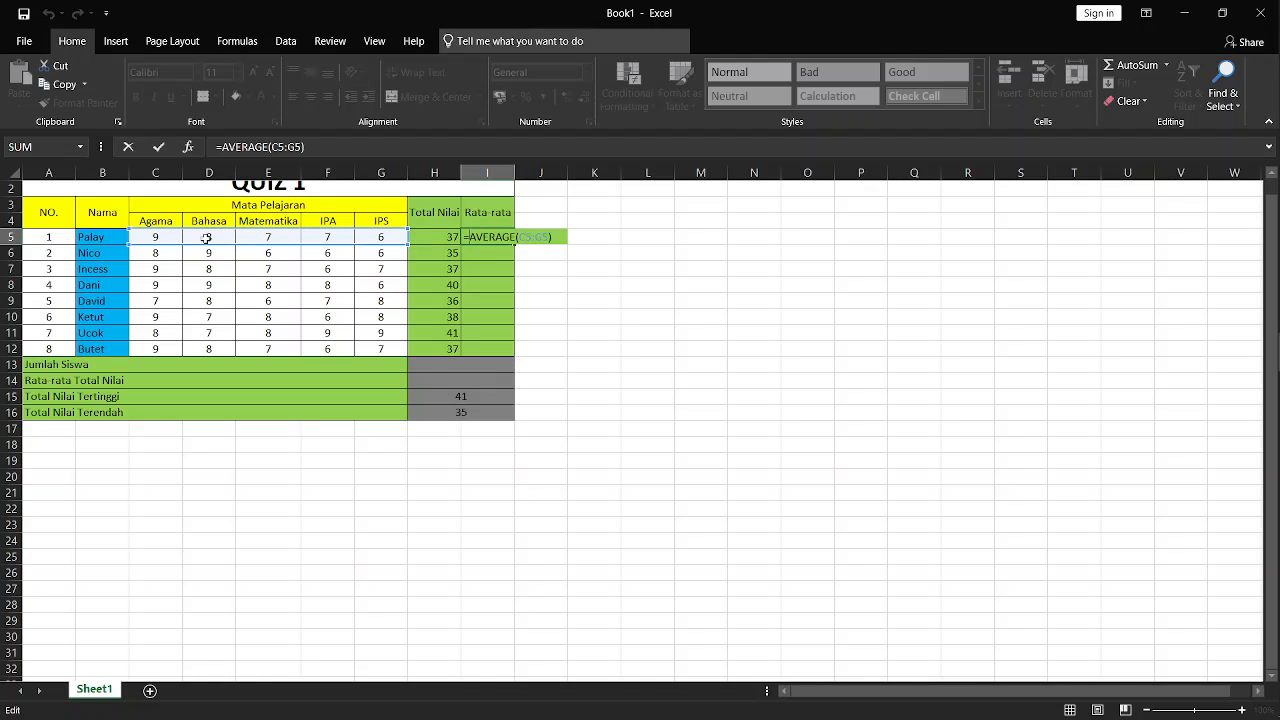
click(534, 265)
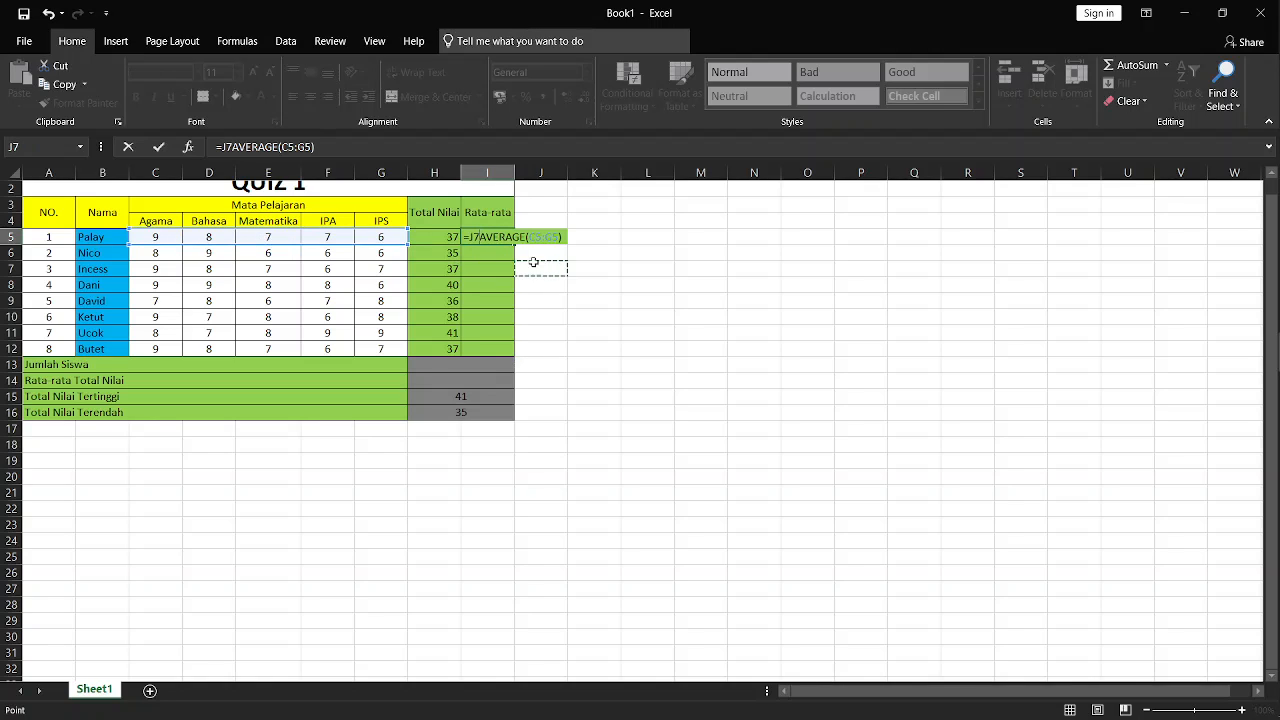
click(590, 266)
key(Escape)
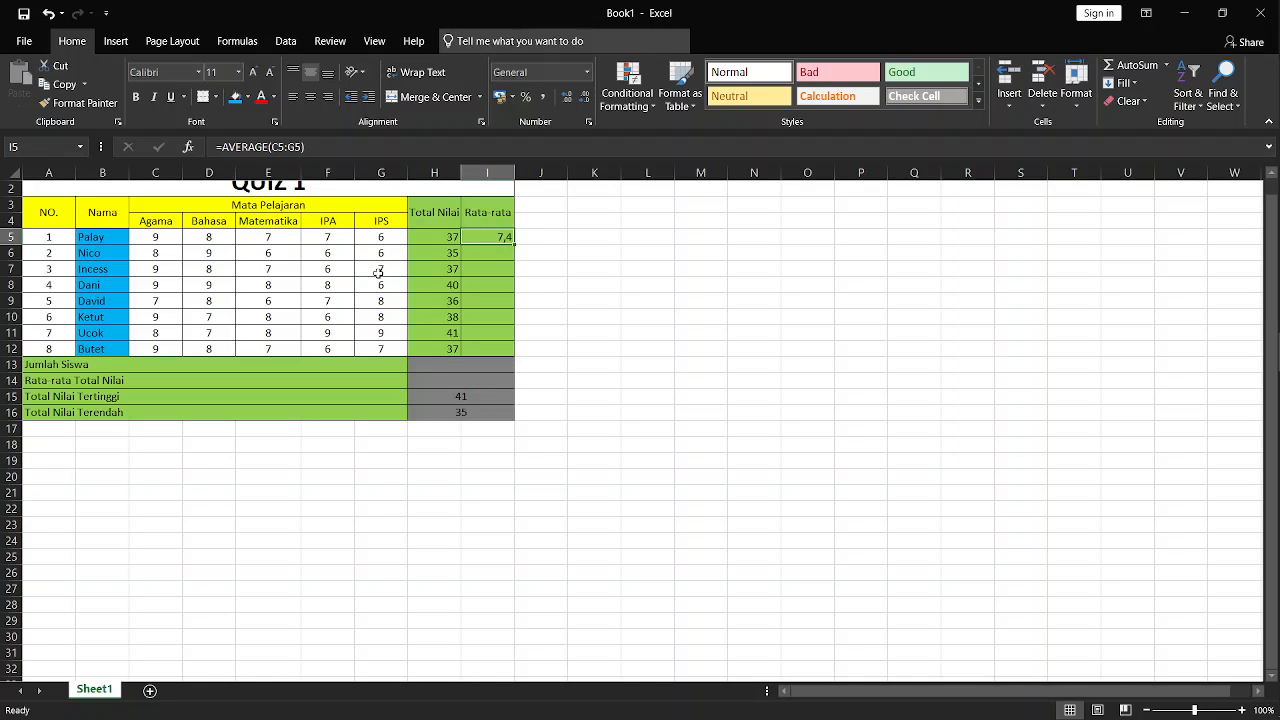
drag(516, 242, 506, 350)
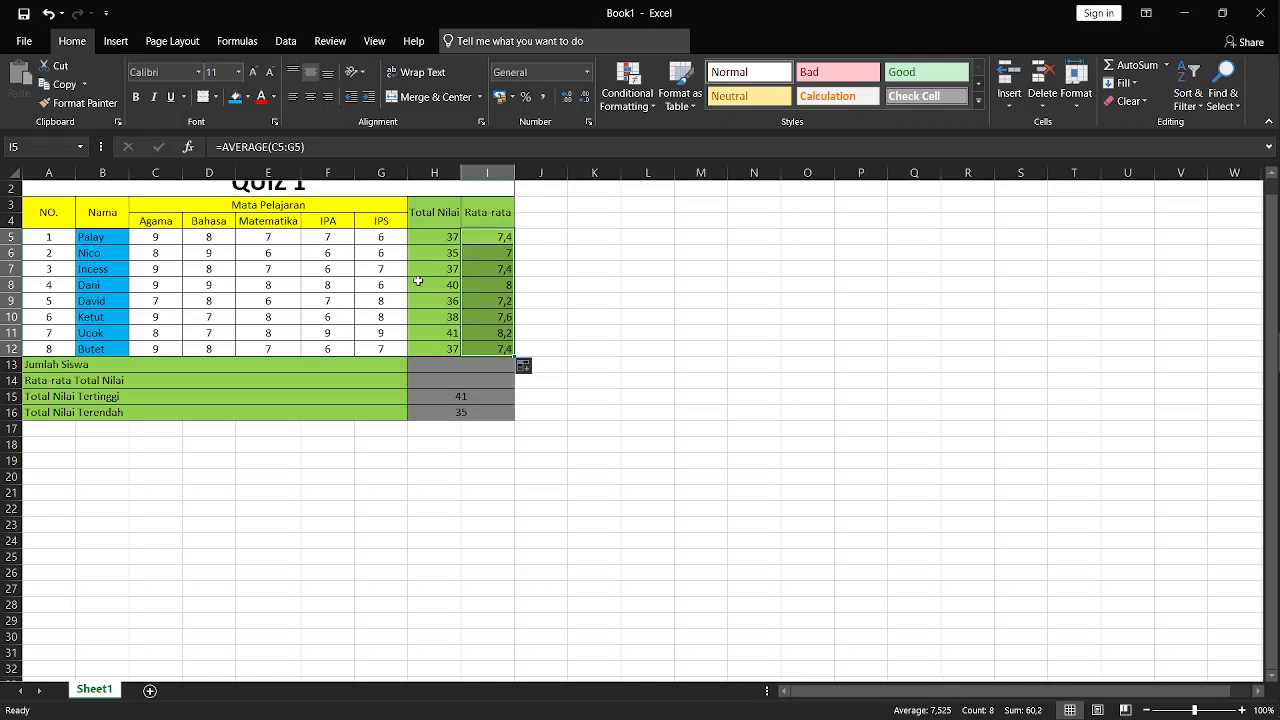
Enter =AVERAGE(I5:I12) in the Rata-rata Total Nilai cell H14.
click(432, 384)
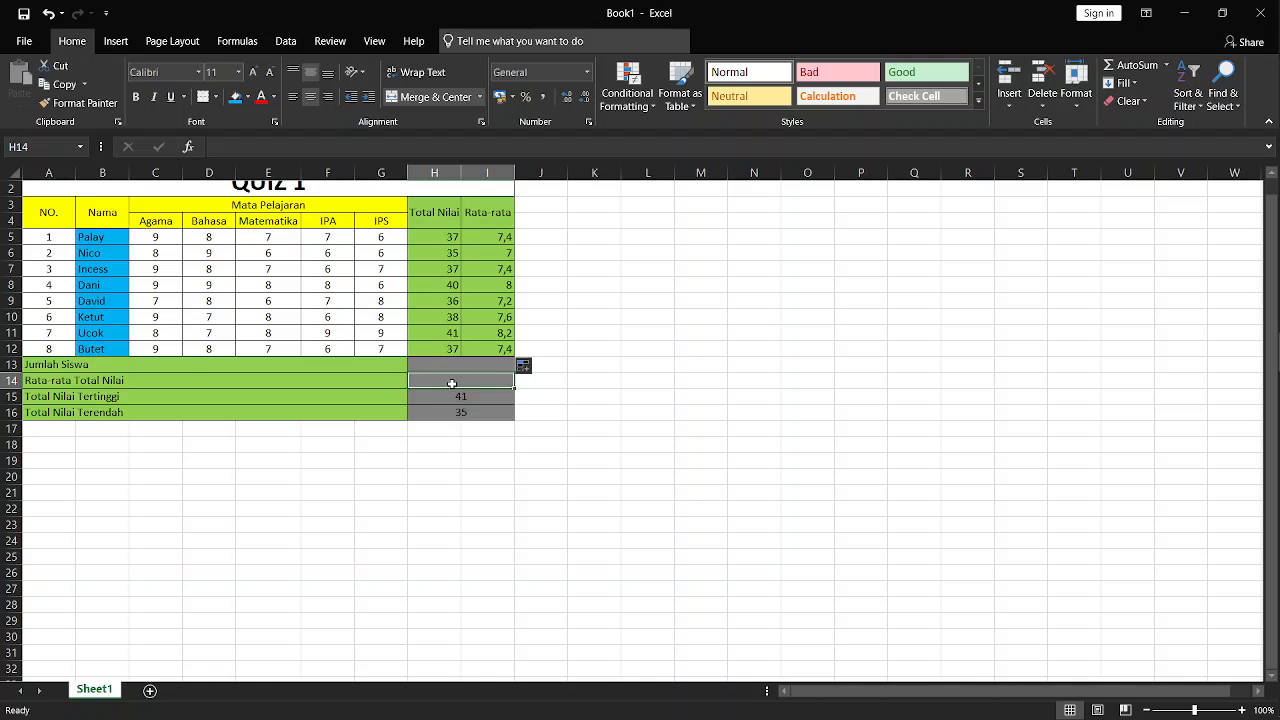
text(=)
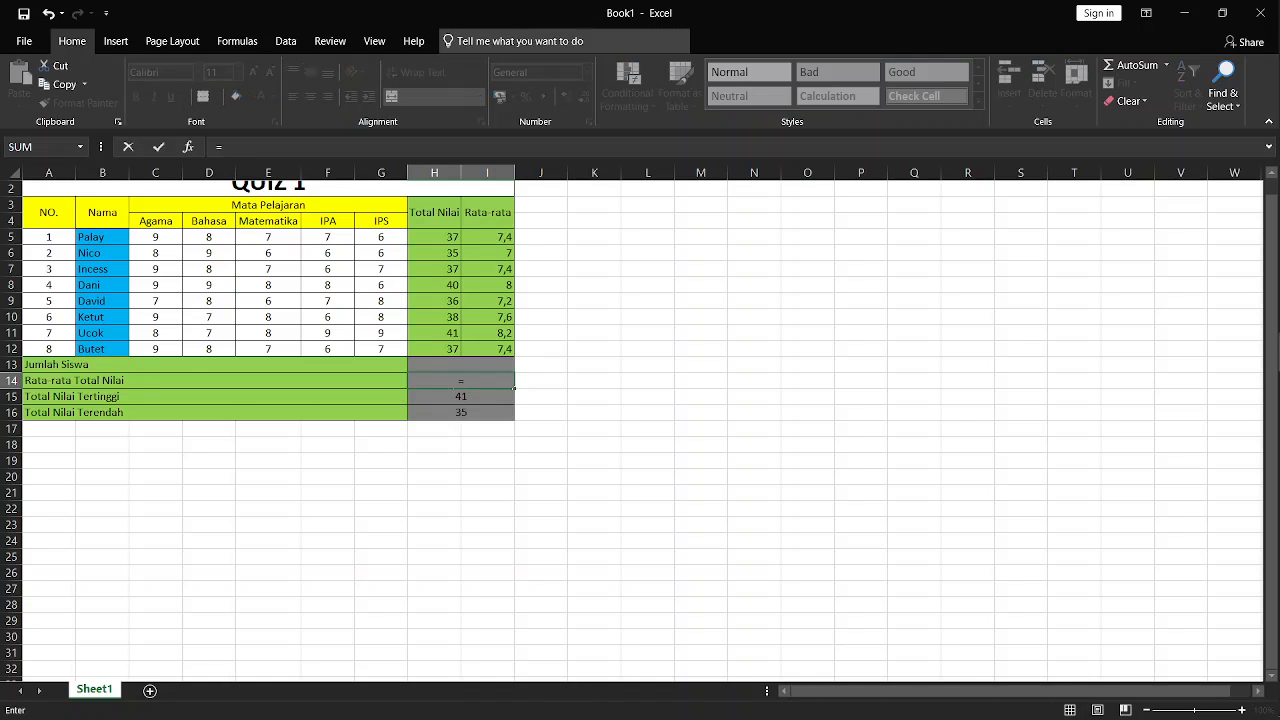
text(A)
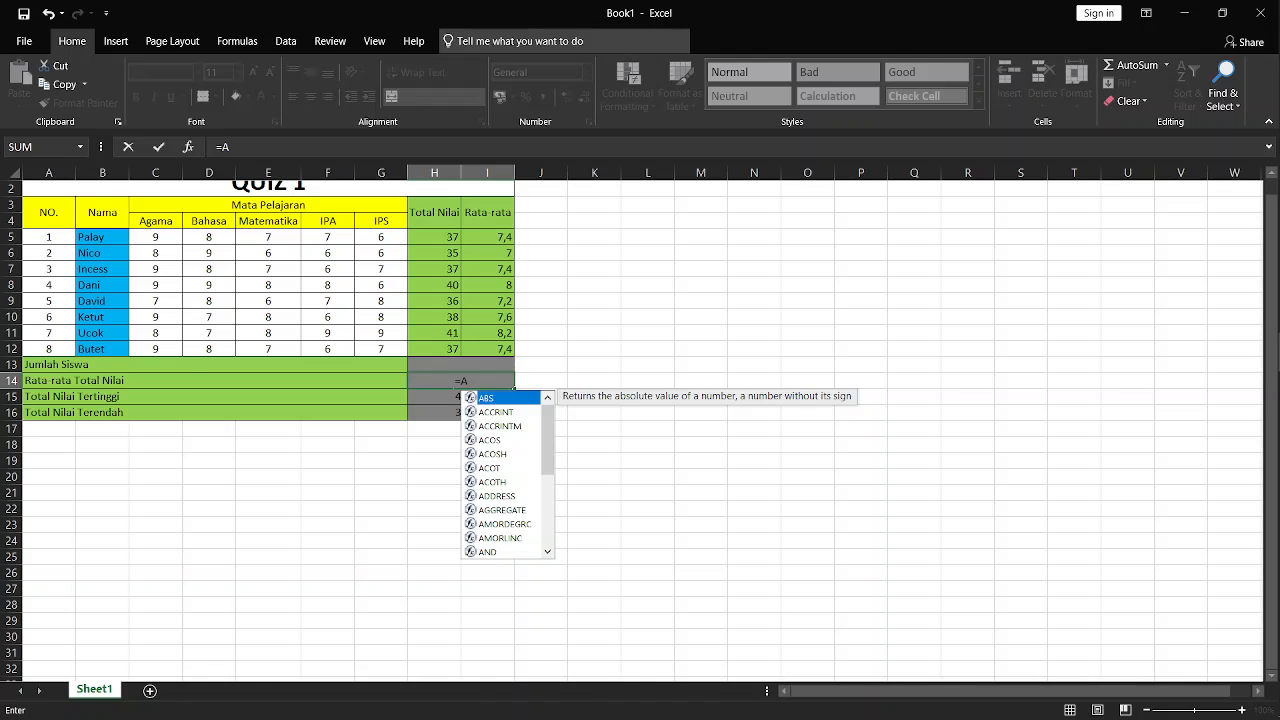
text(VERAGE)
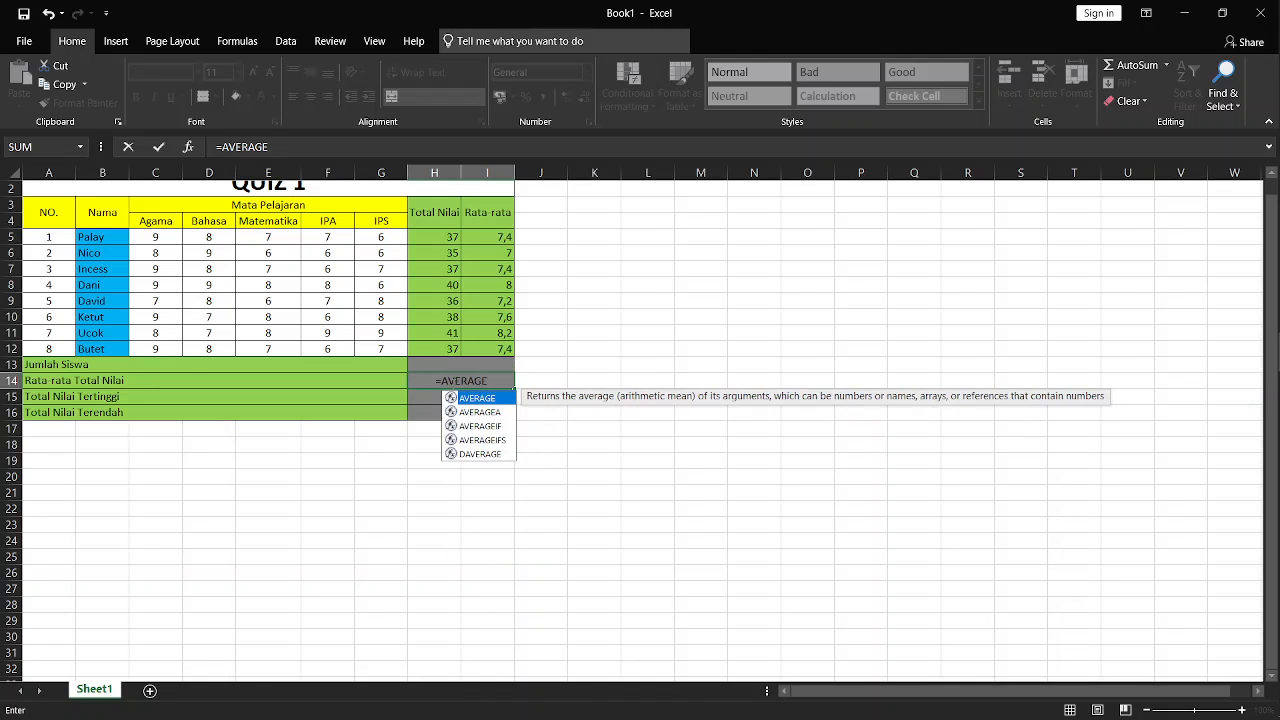
text(()
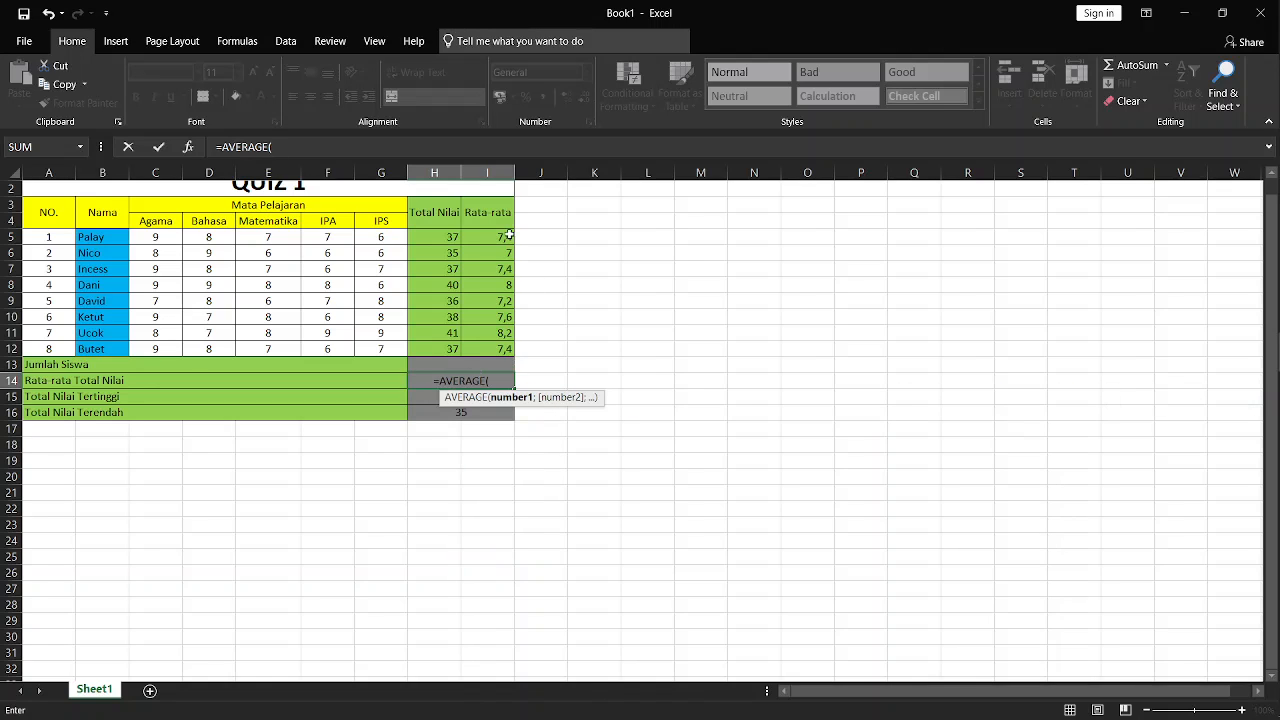
drag(509, 235, 487, 342)
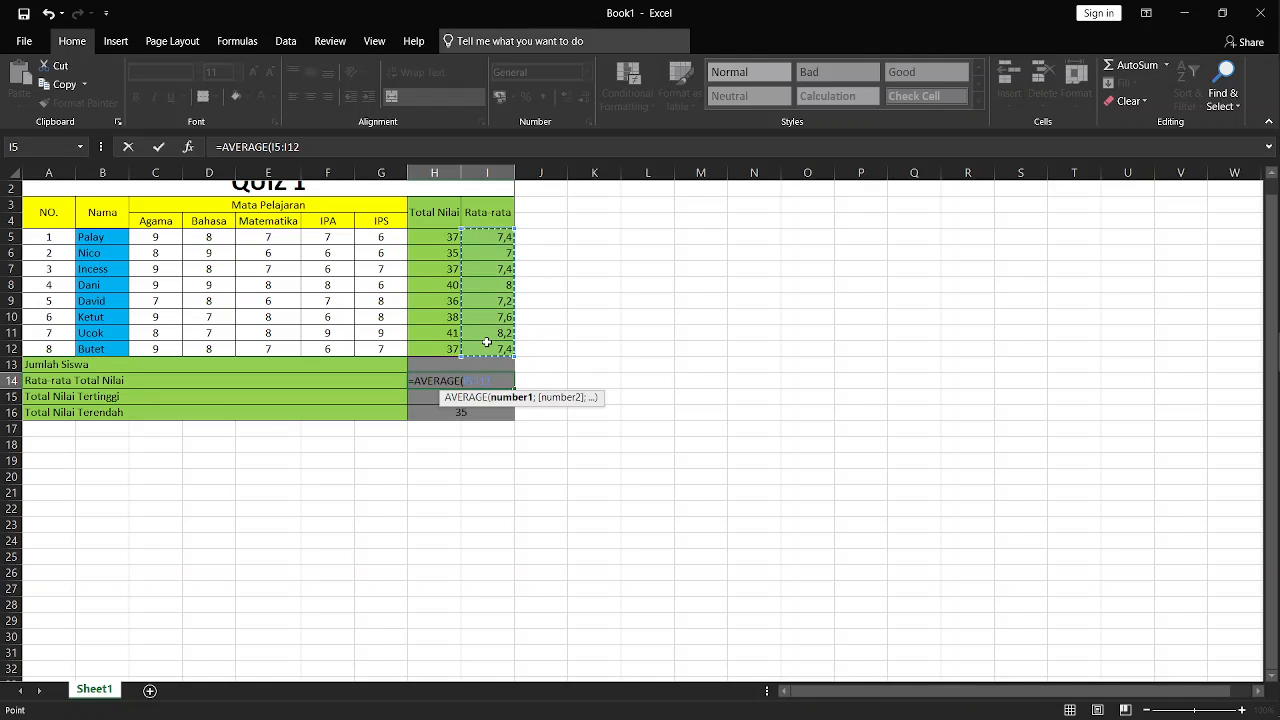
text())
key(Return)
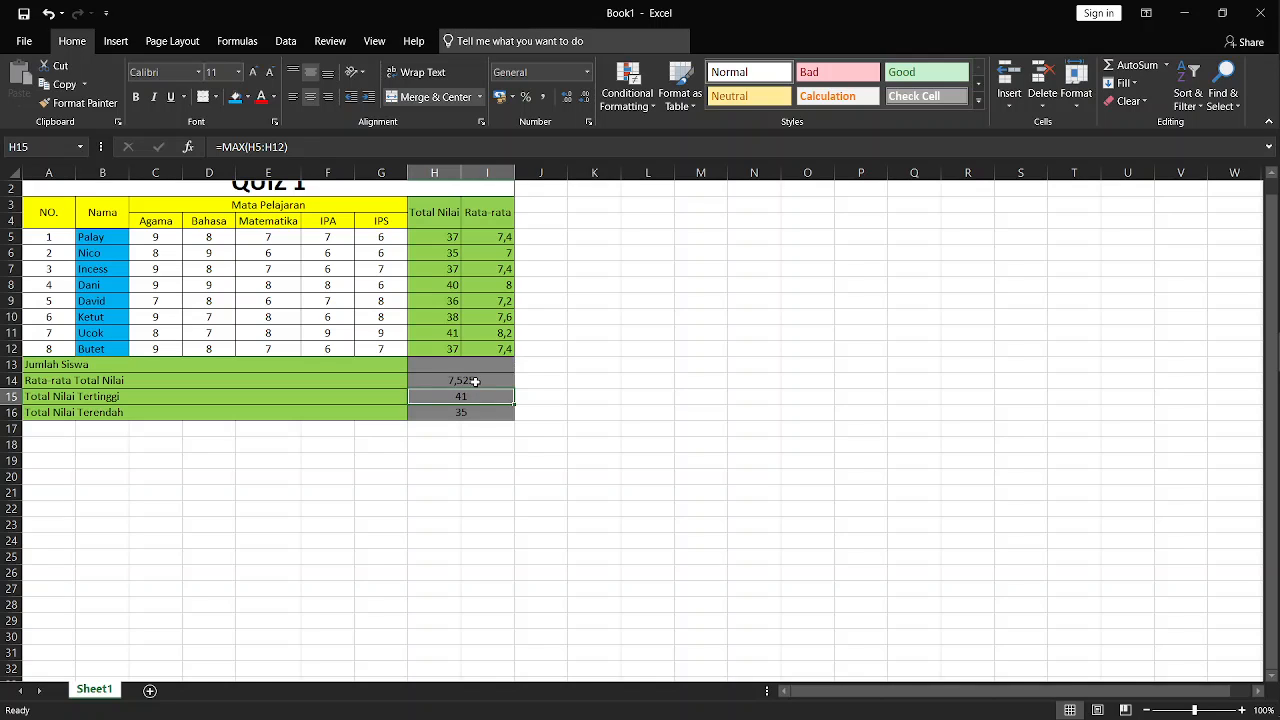
Change the formula in the Rata-rata Total Nilai cell H14 to =AVERAGE(H5:H12).
click(474, 381)
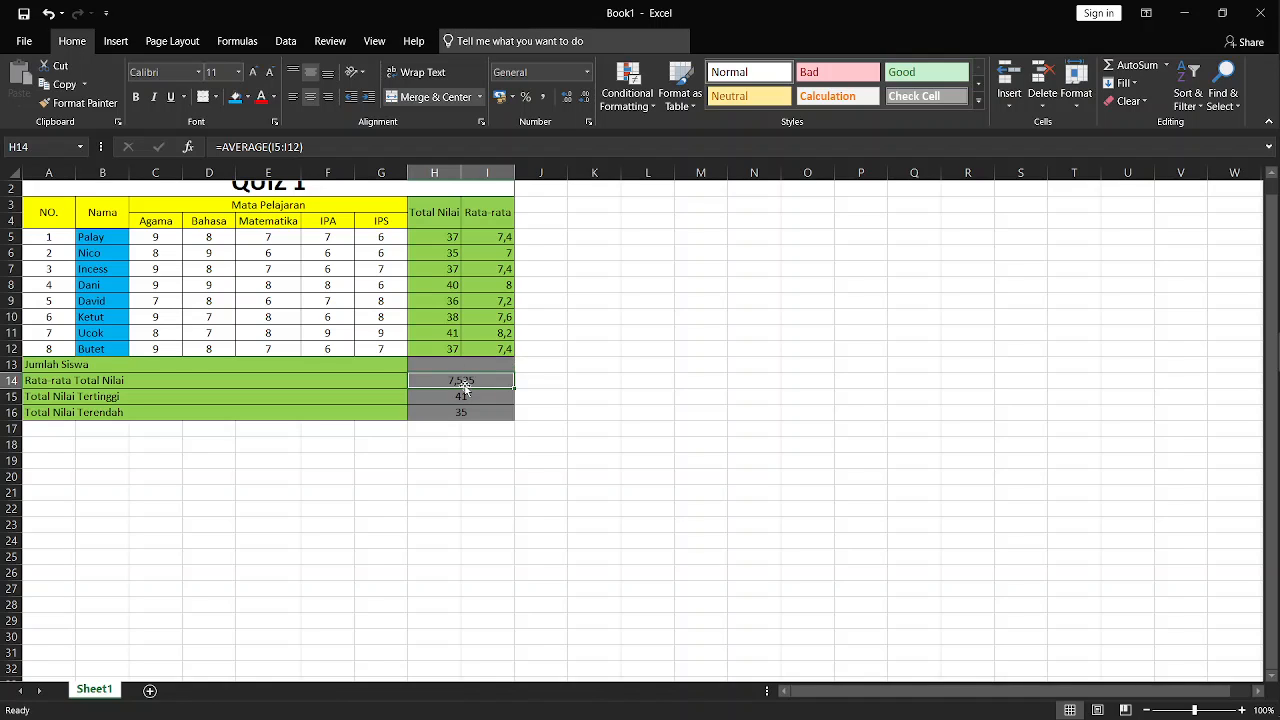
click(298, 147)
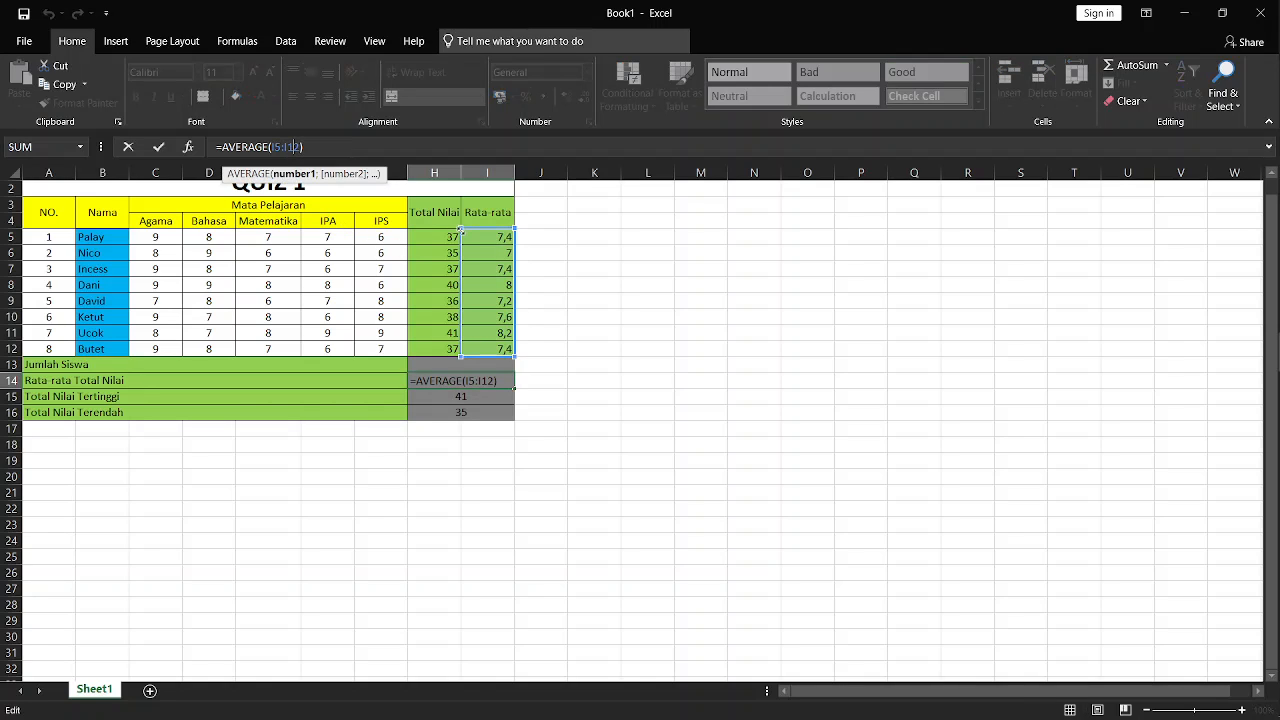
click(442, 233)
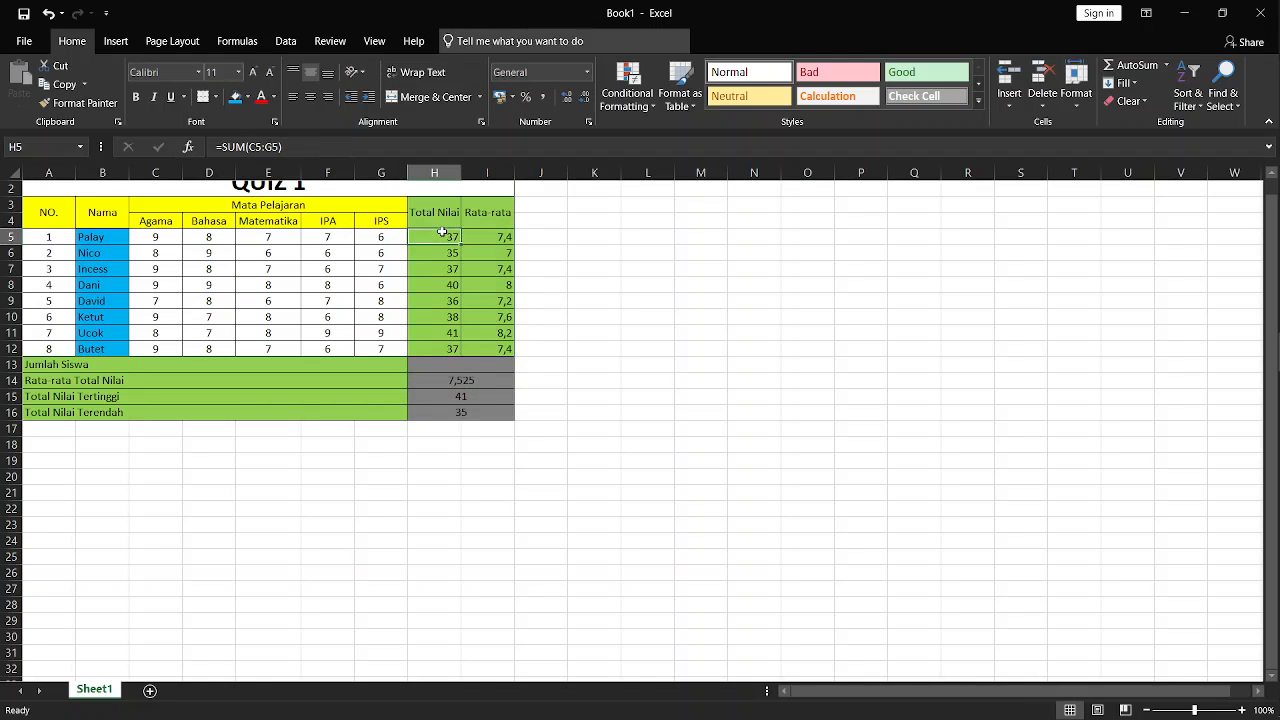
click(480, 381)
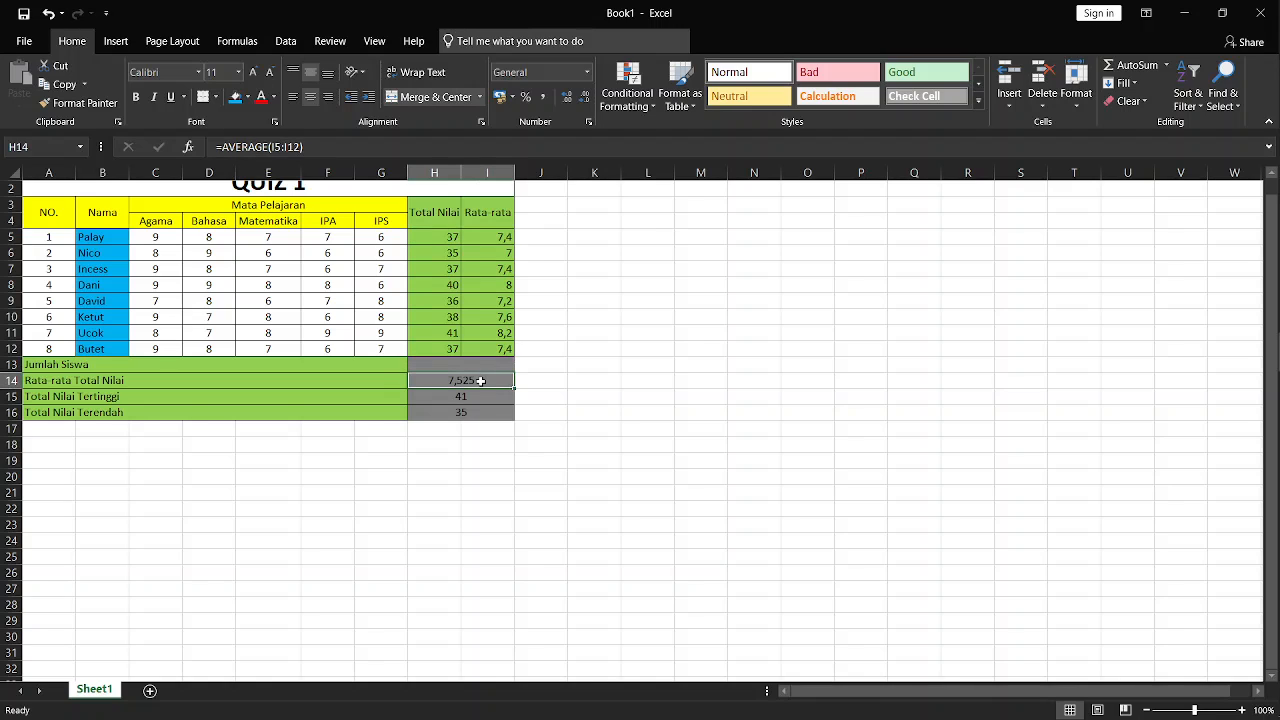
click(302, 146)
key(BackSpace)
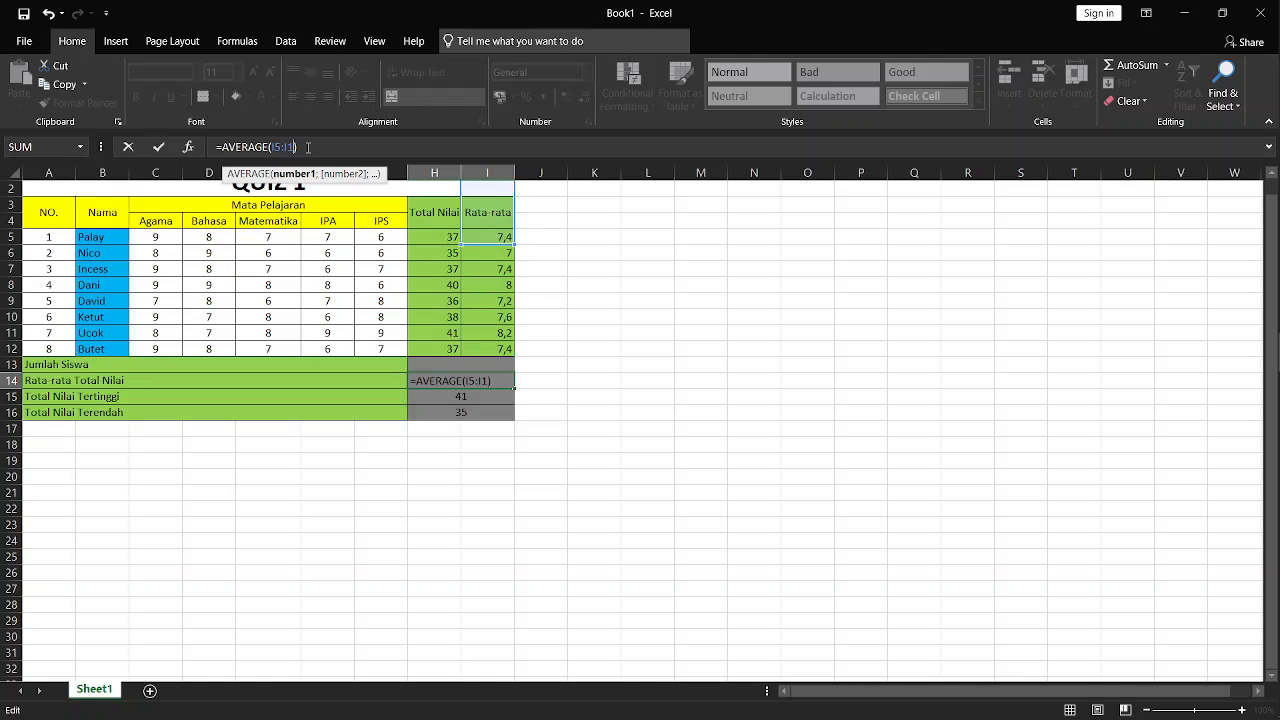
key(BackSpace)
key(BackSpace)
key(BackSpace)
key(BackSpace)
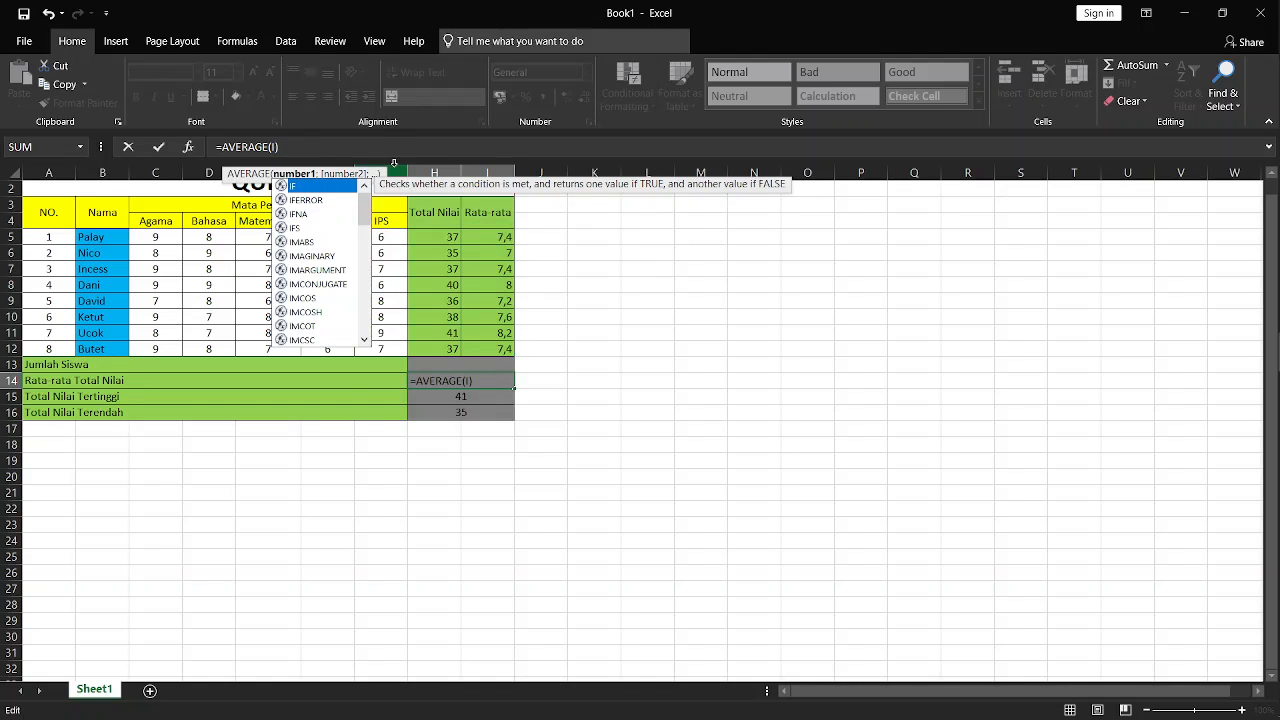
key(BackSpace)
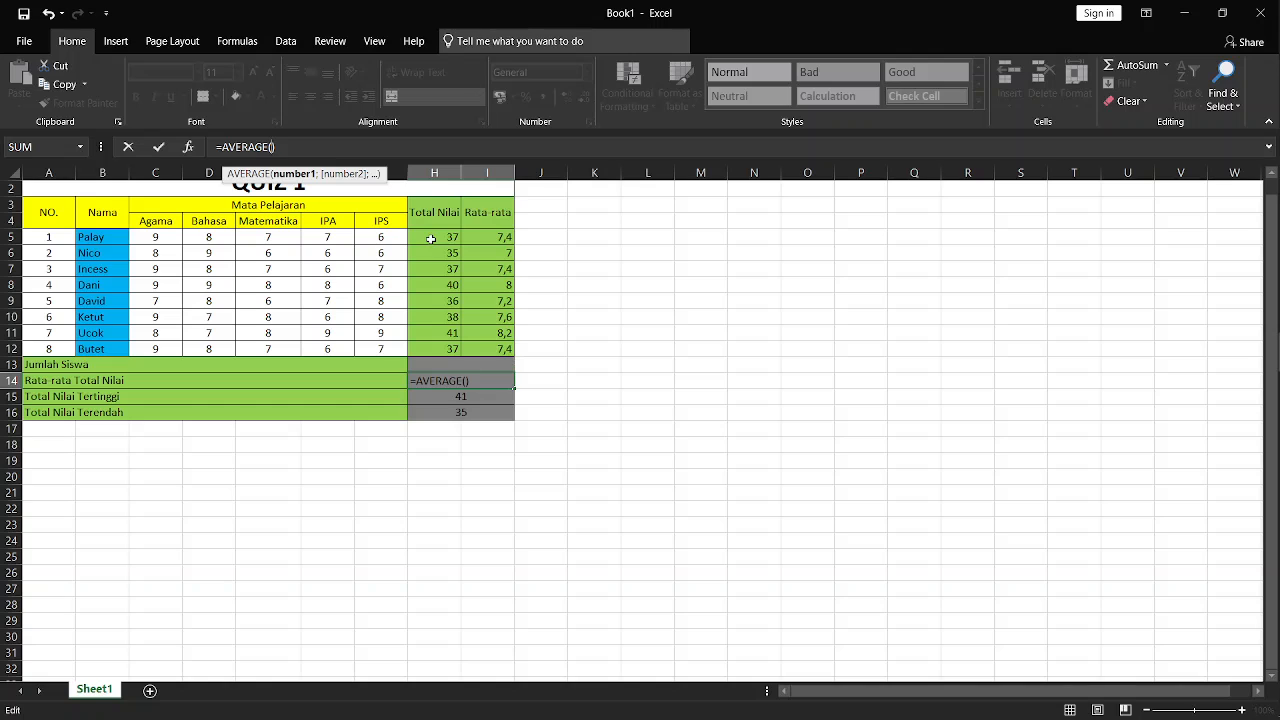
drag(431, 238, 443, 342)
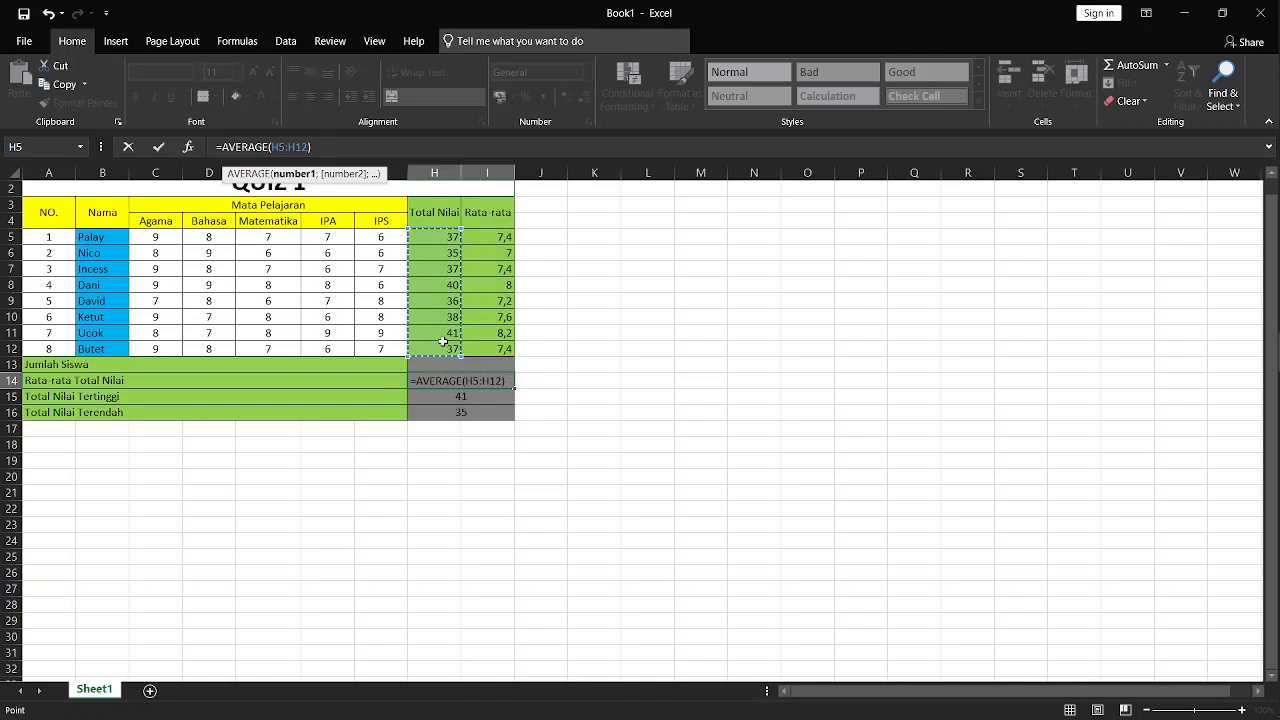
key(Return)
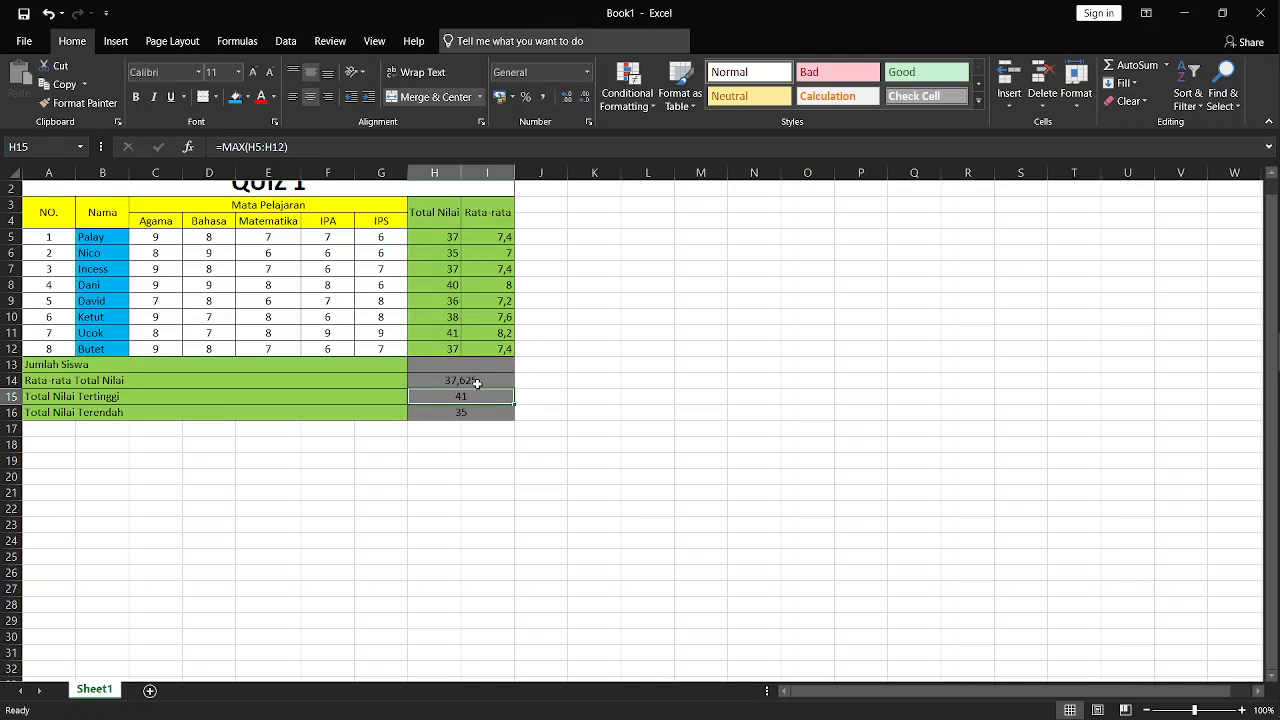
Switch to the PowerPoint presentation, view slide 17 on the COUNT function, and return to the Excel workbook.
key(alt+Tab)
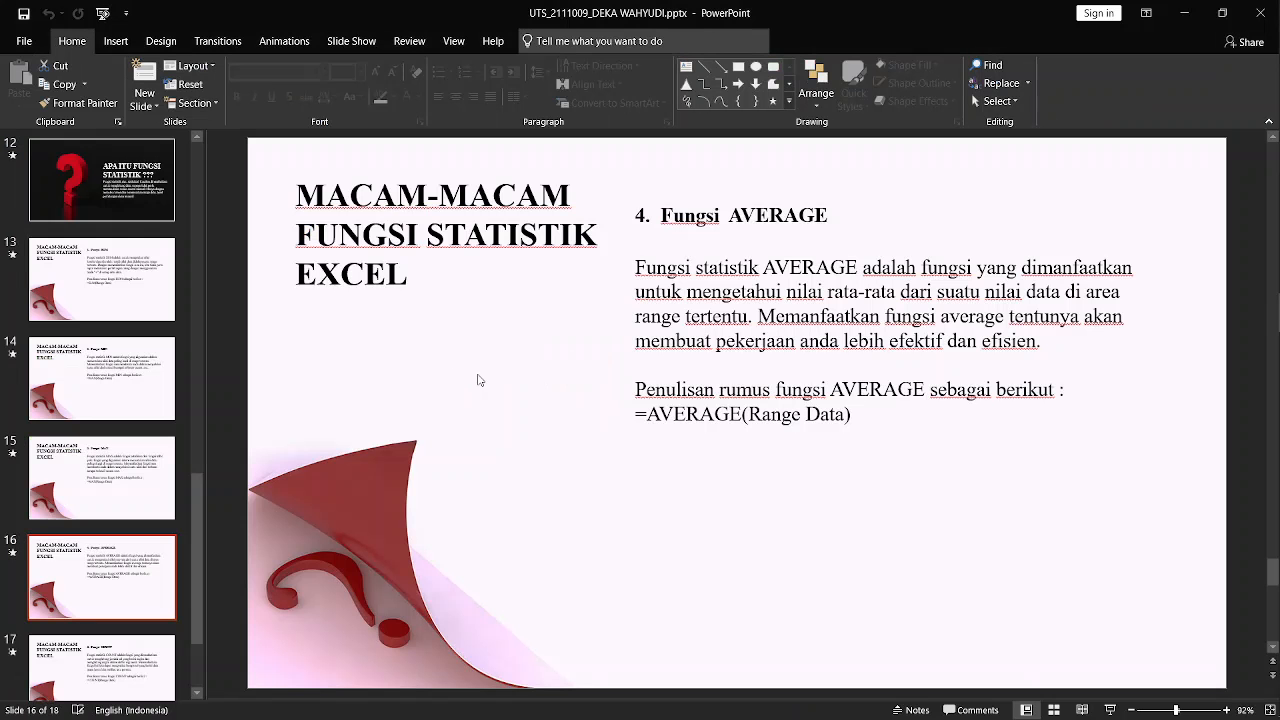
scroll(413, 404, down, 1)
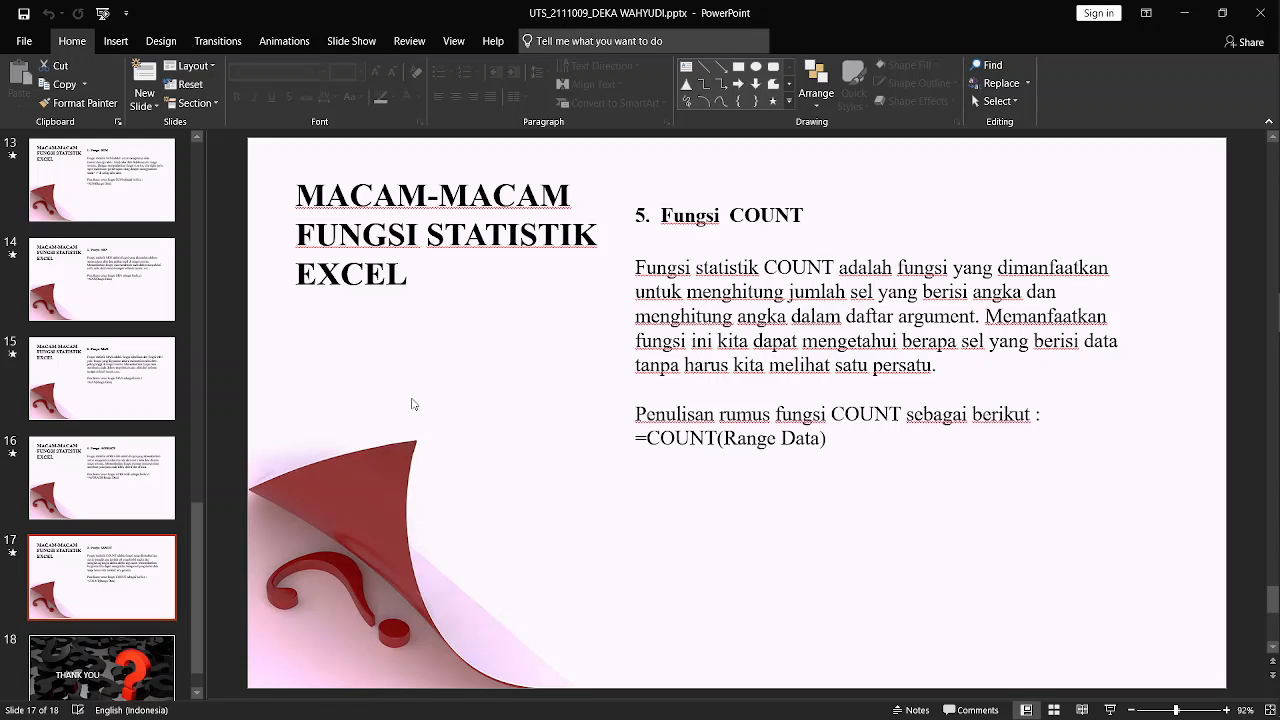
key(alt+Tab)
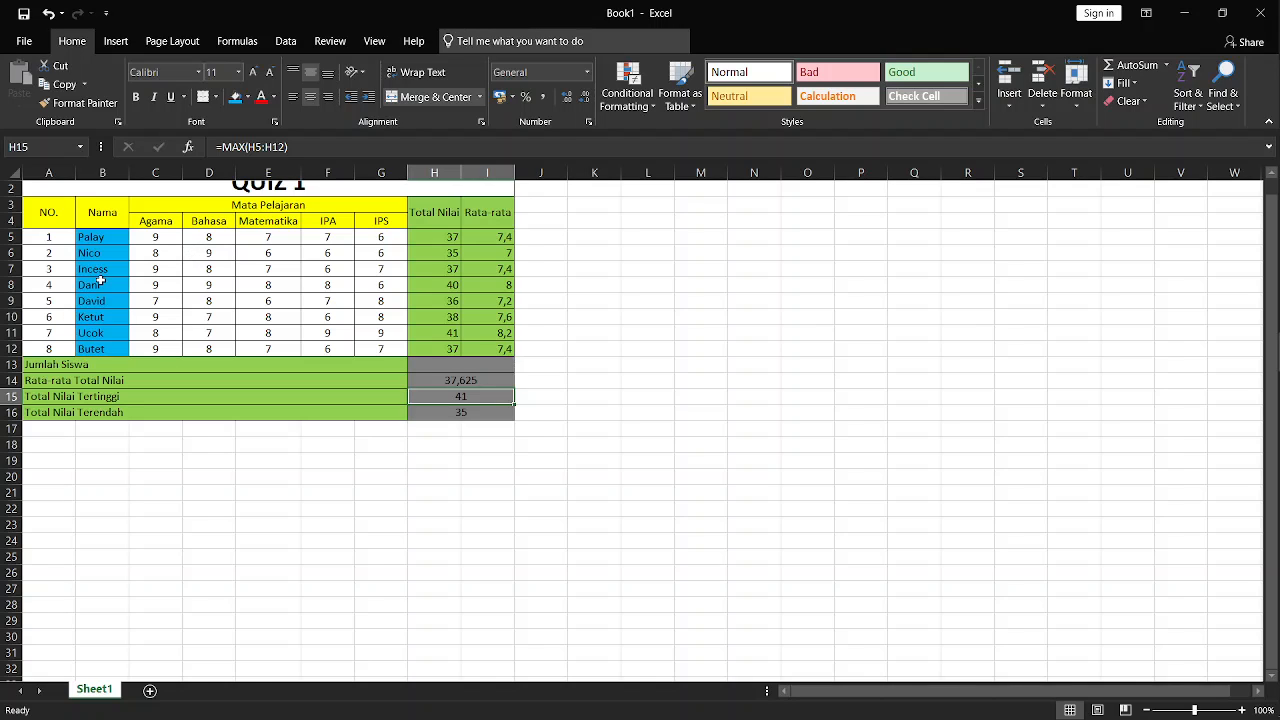
Examine the student entries in the NO. and Nama columns of the score table.
click(53, 248)
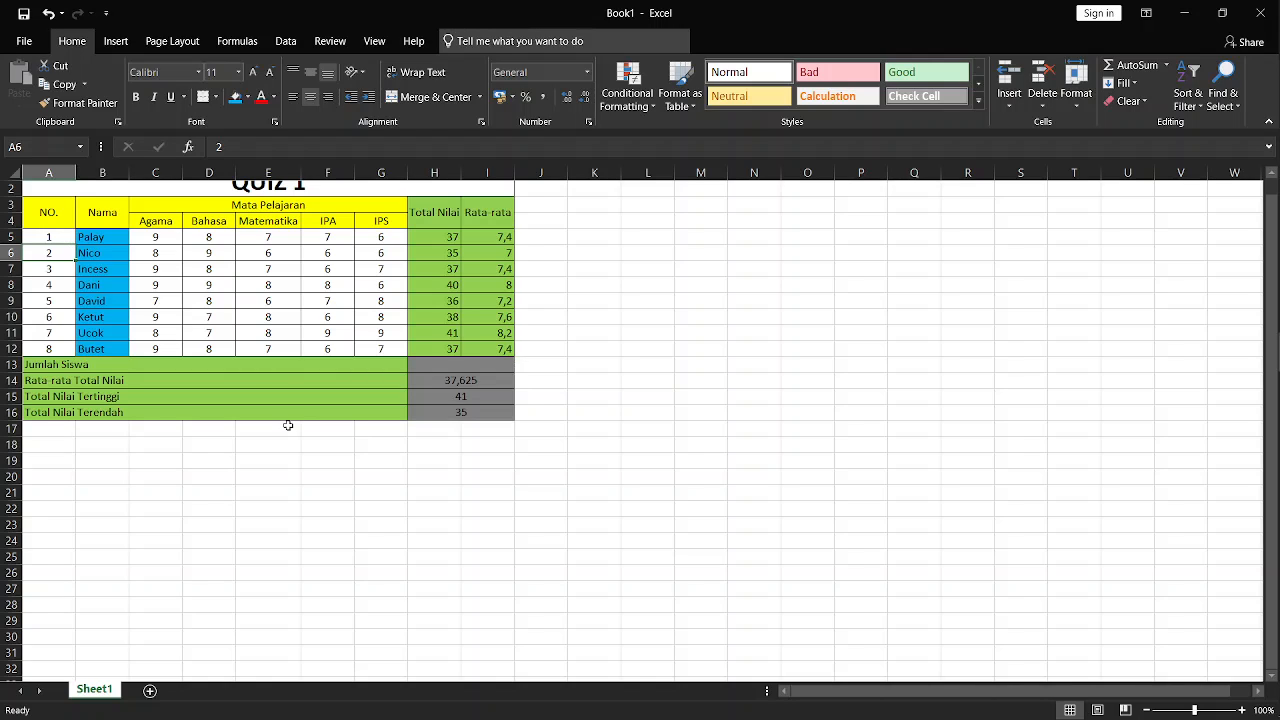
click(112, 252)
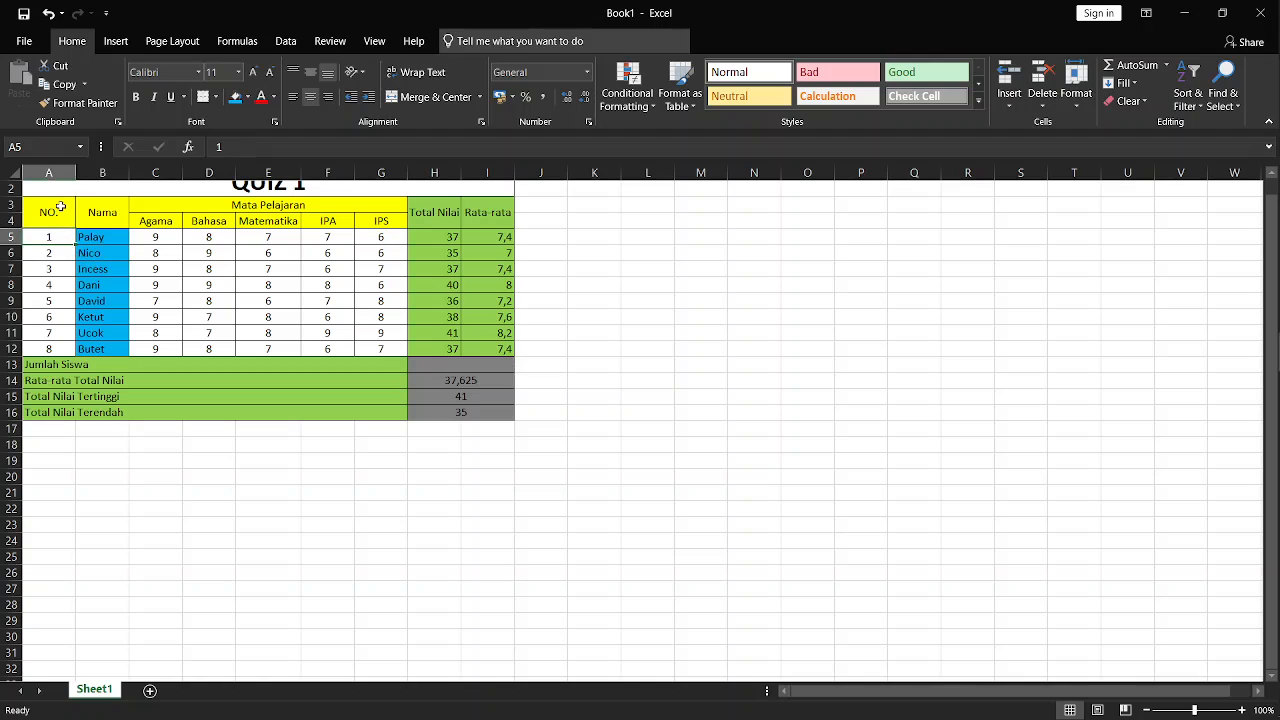
click(58, 206)
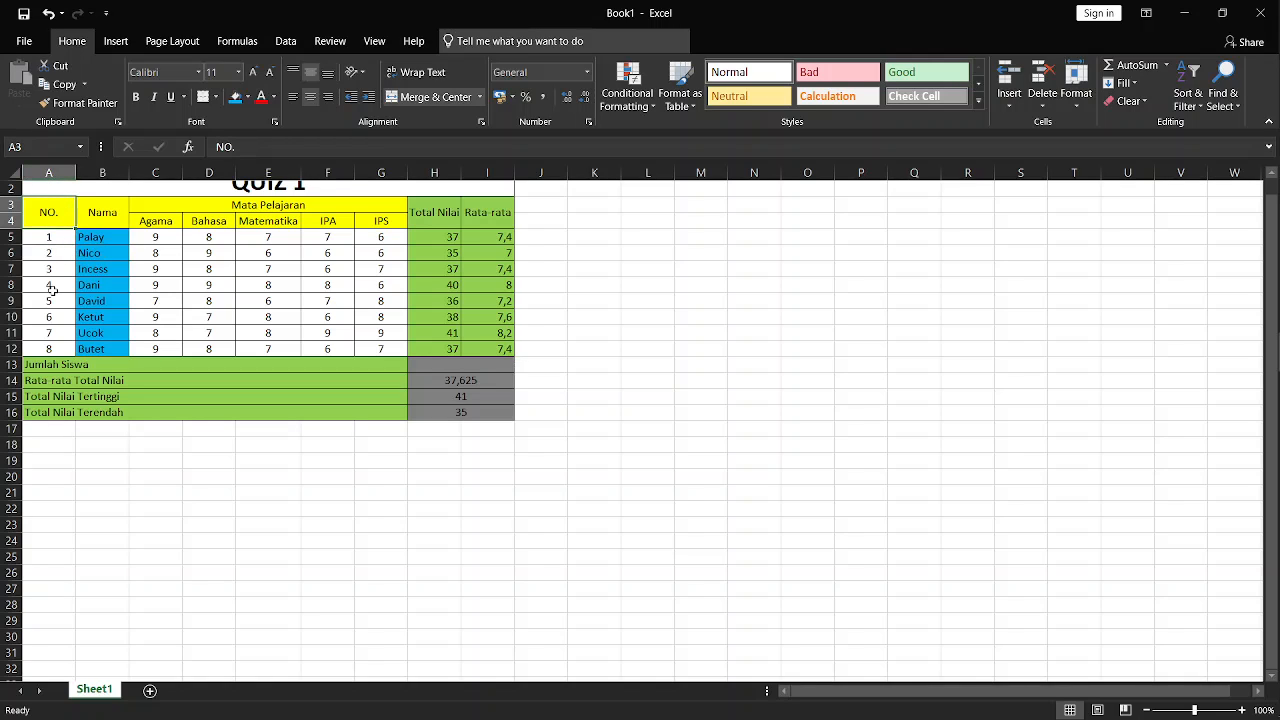
click(91, 235)
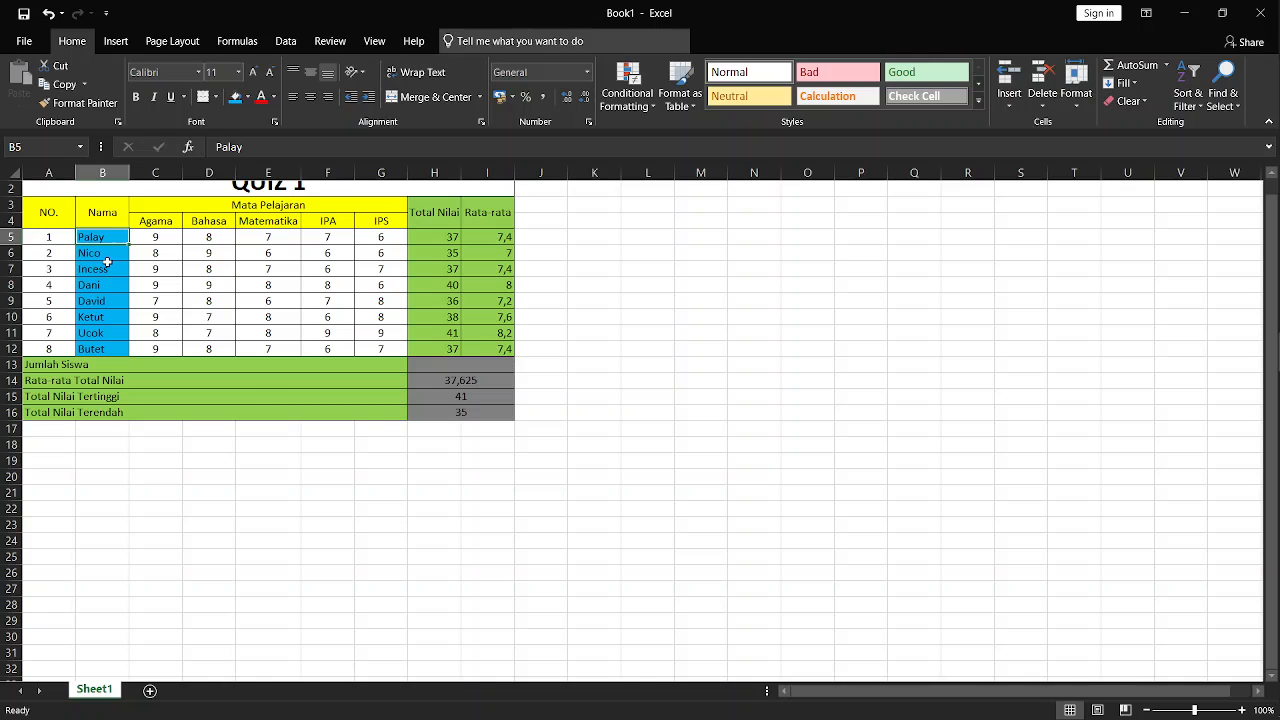
Enter =COUNT(B5:B12) in the Jumlah Siswa cell H13.
click(447, 368)
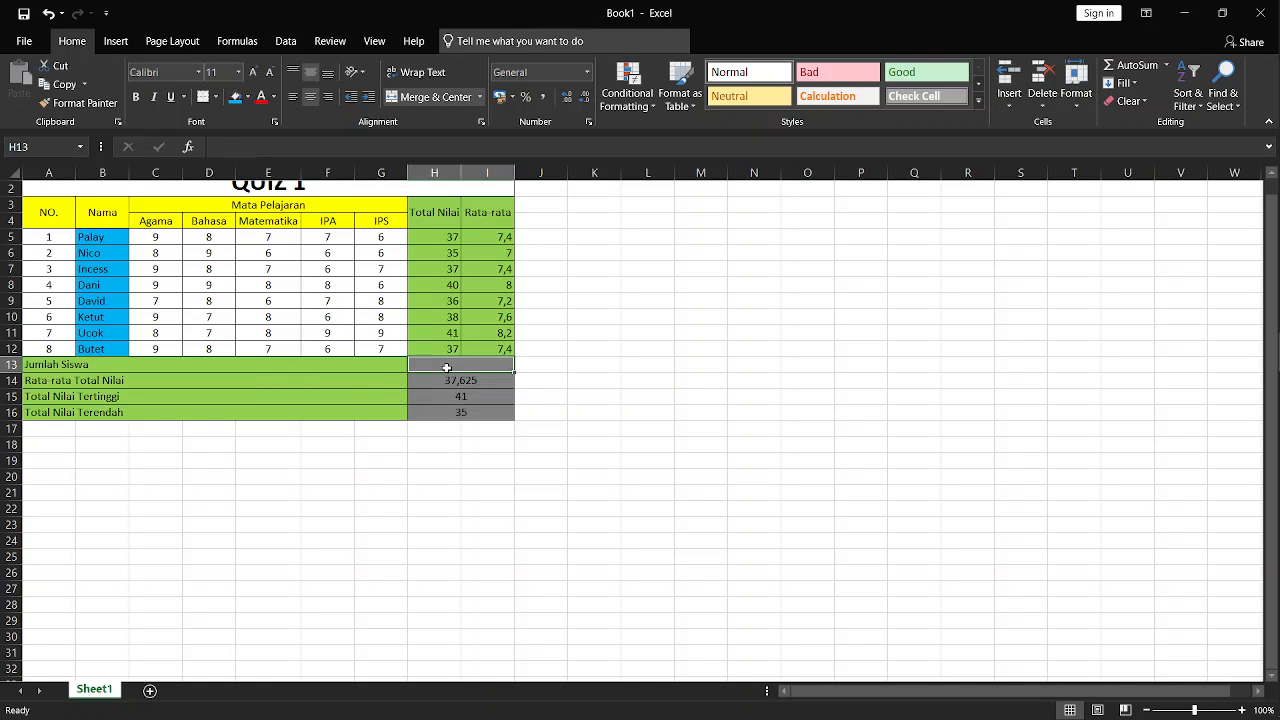
text(=)
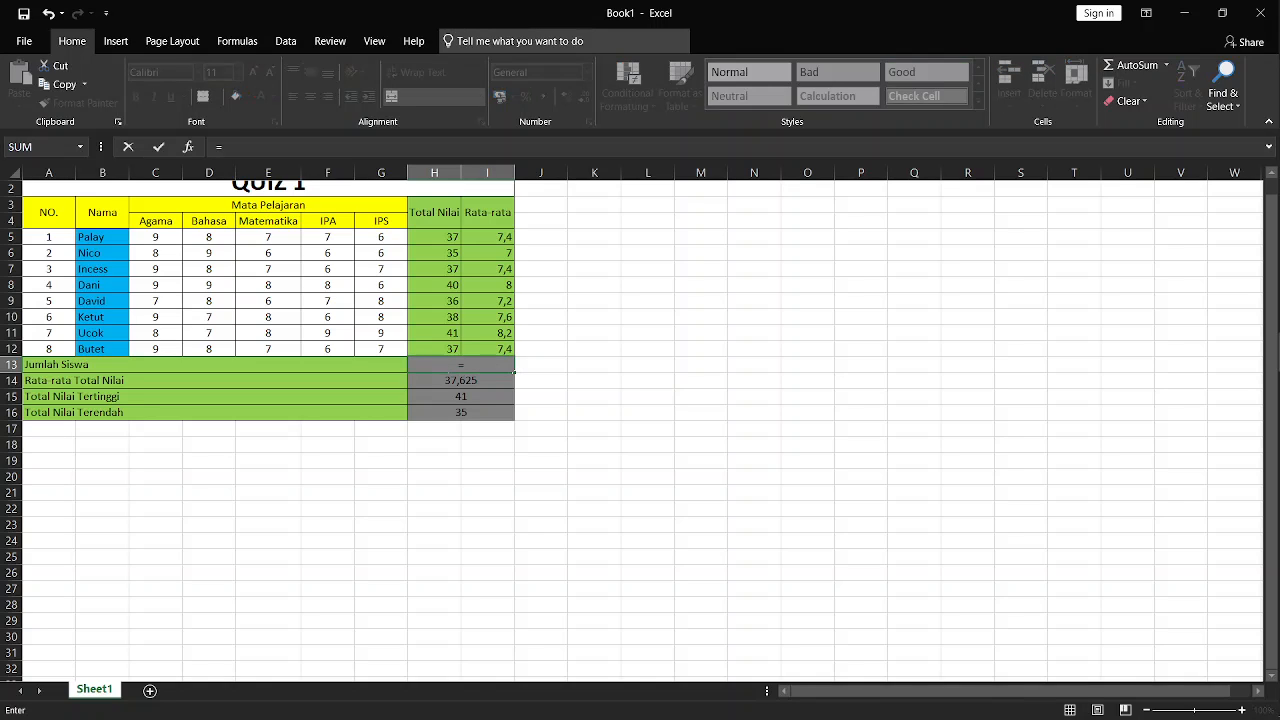
text(COUNT)
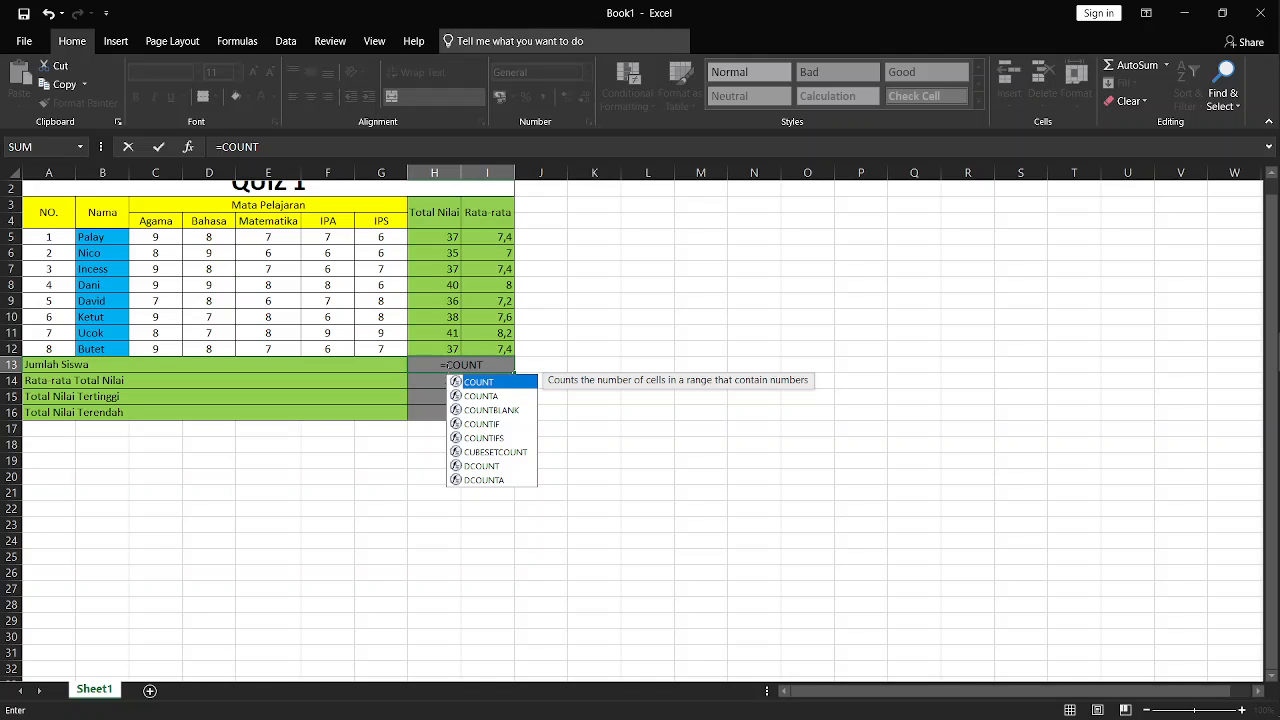
text(()
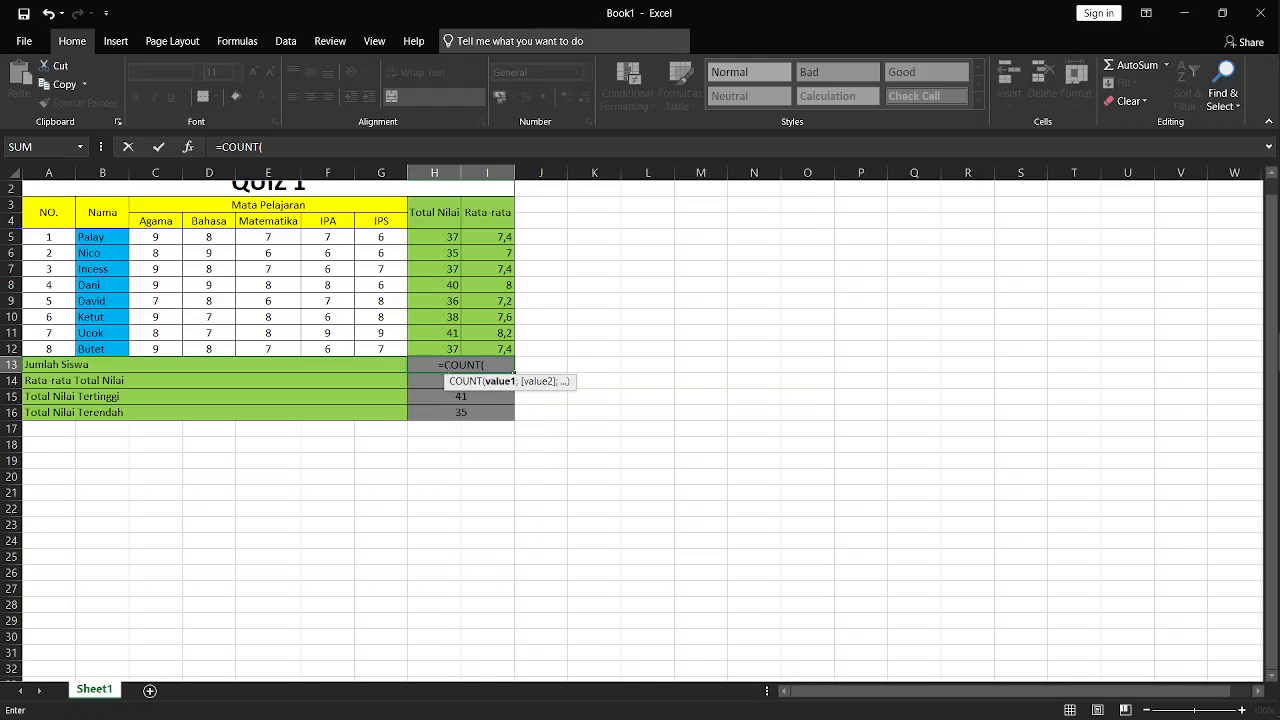
click(120, 240)
drag(120, 240, 108, 346)
text())
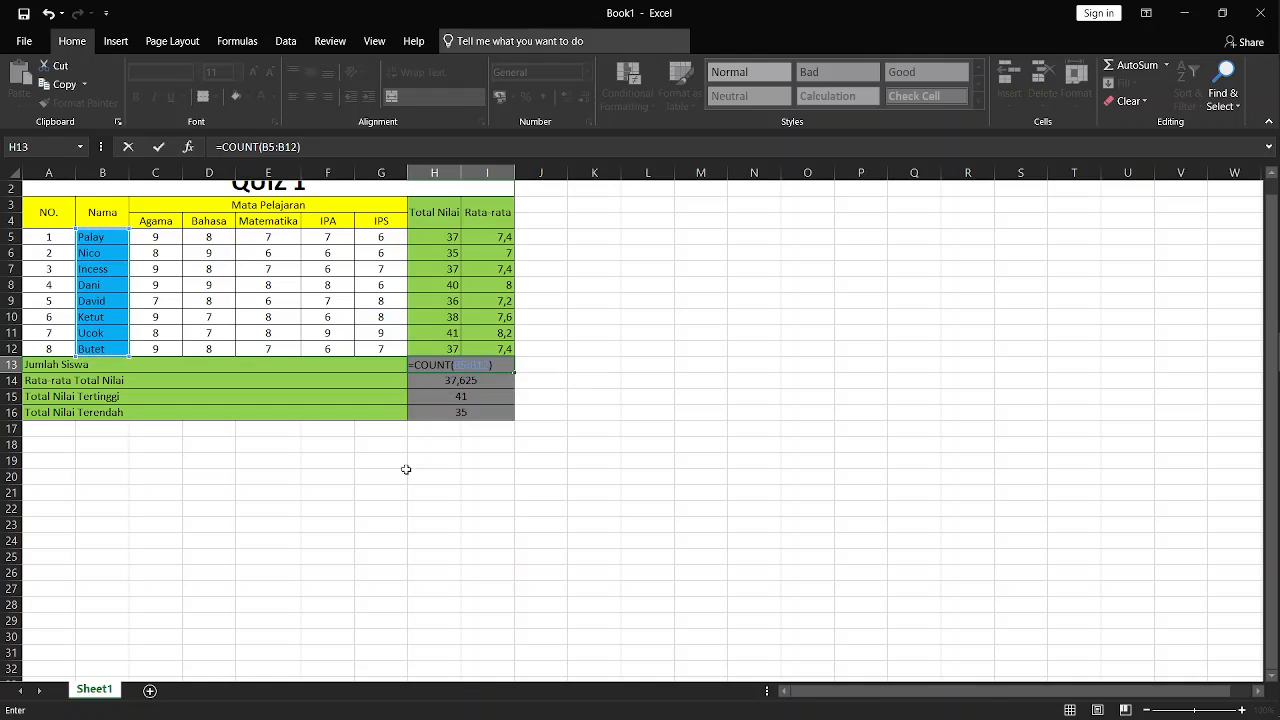
key(Return)
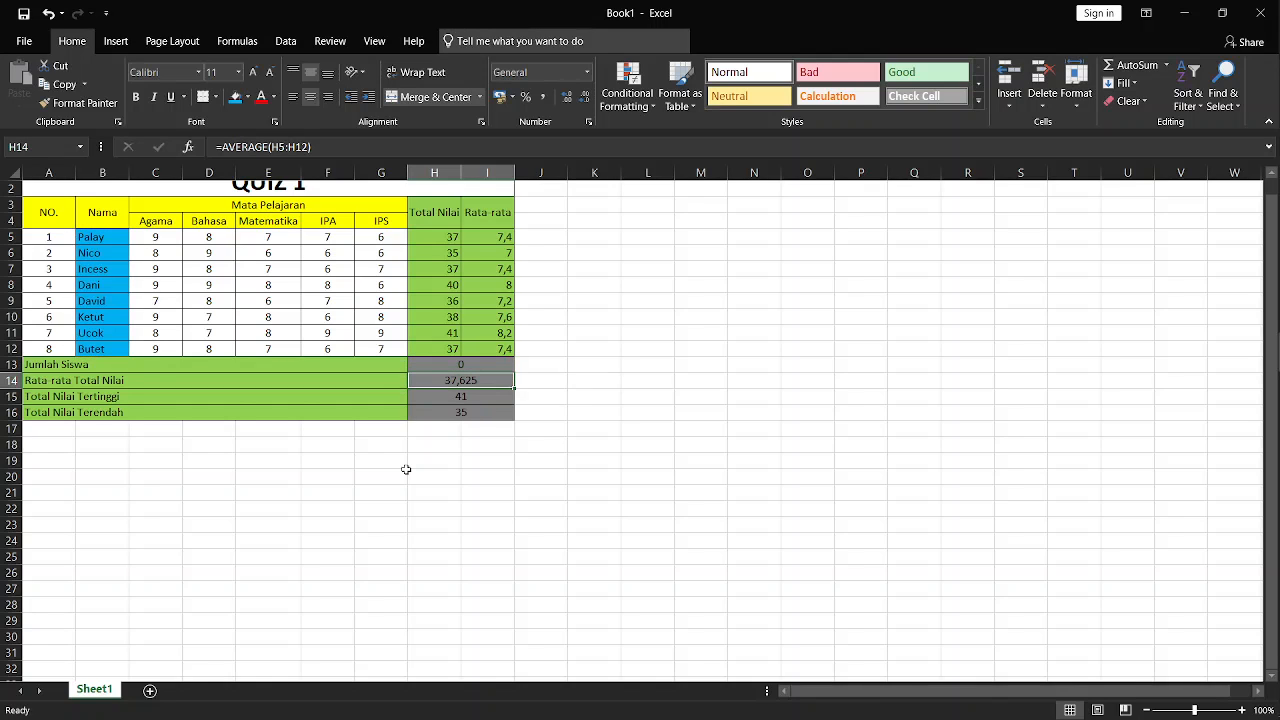
Replace the range in H13's COUNT formula with the Total Nilai cells H5:H12.
click(453, 366)
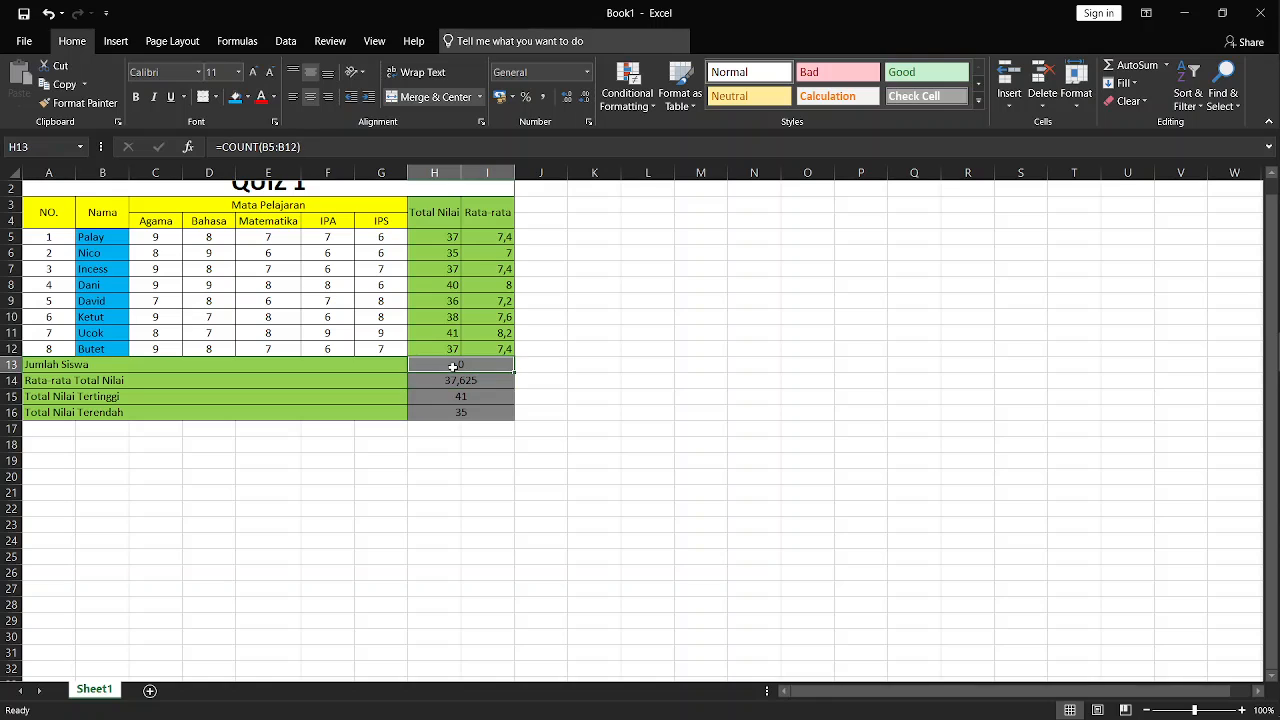
click(296, 147)
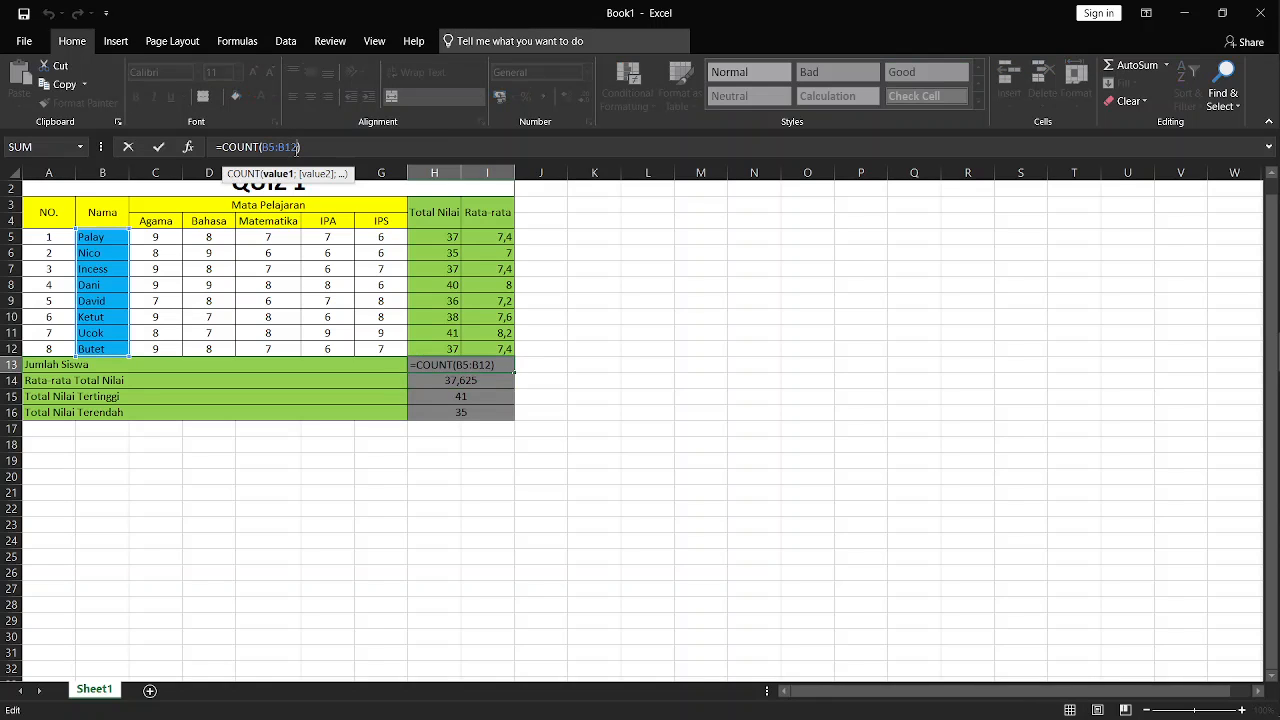
key(BackSpace)
key(BackSpace)
key(BackSpace)
key(BackSpace)
key(BackSpace)
key(BackSpace)
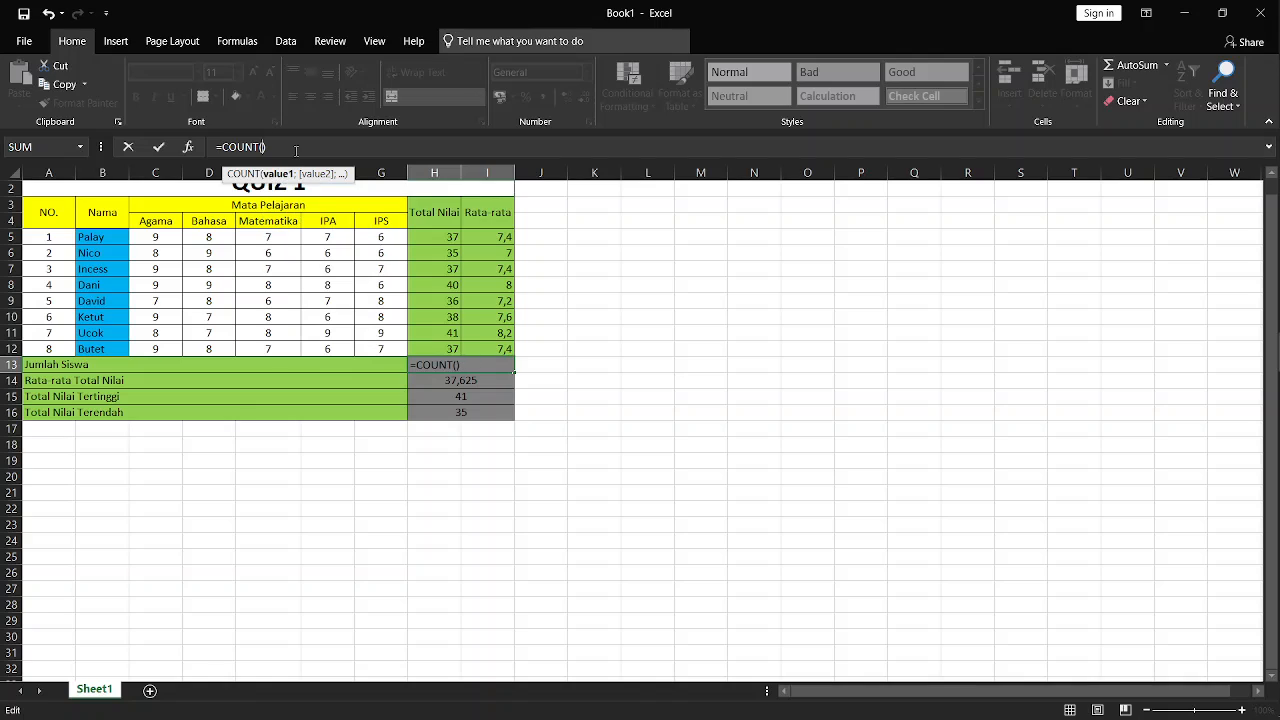
click(432, 238)
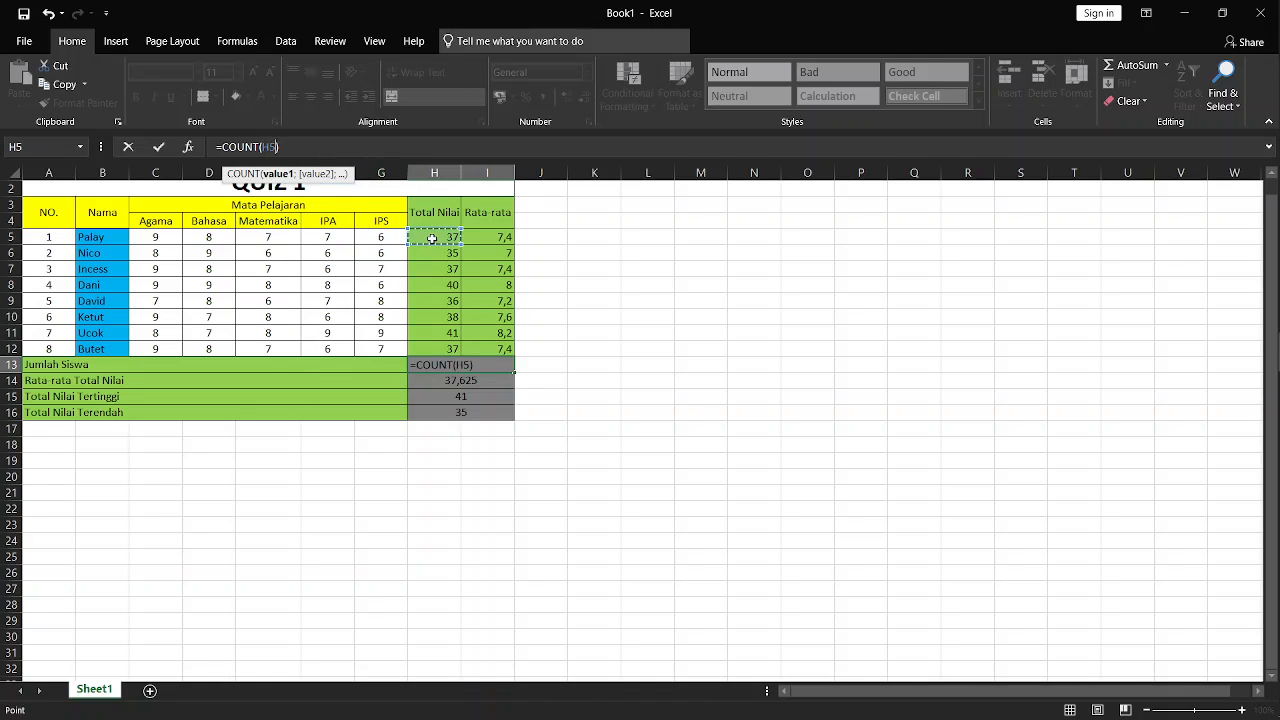
drag(432, 238, 434, 344)
key(Return)
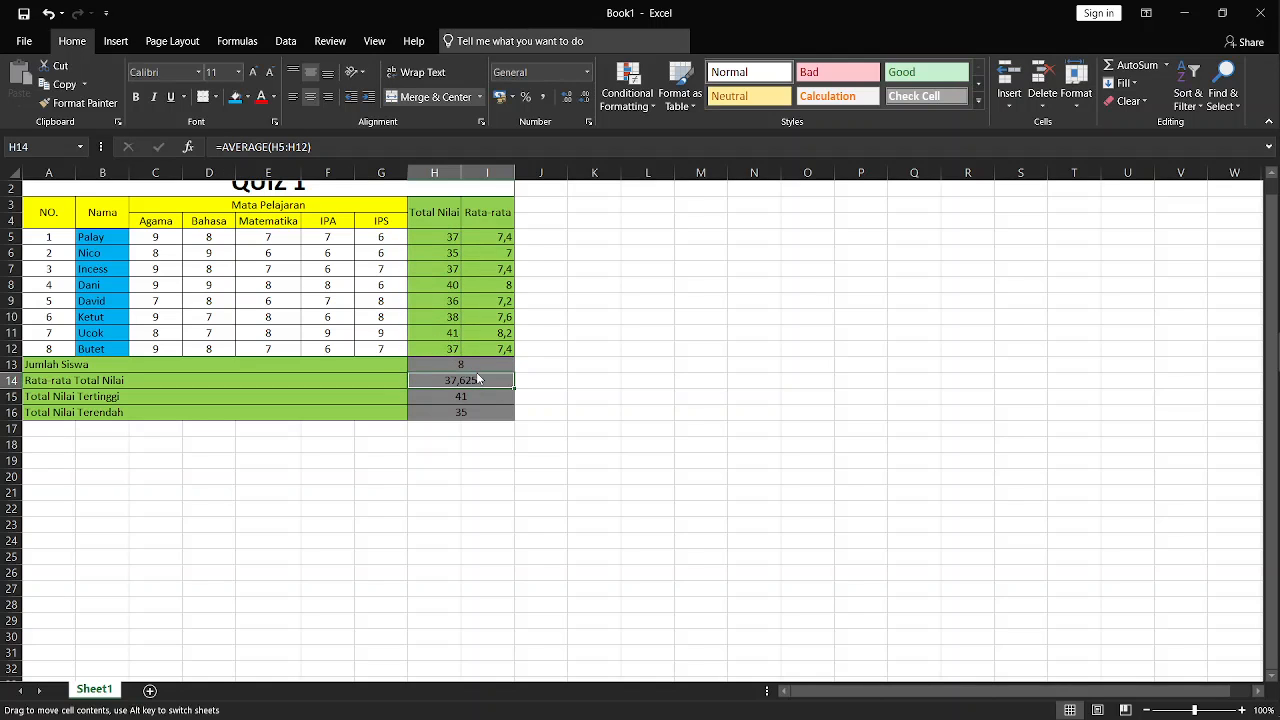
Review the COUNT formula in H13 and the AVERAGE formula in H14.
click(477, 362)
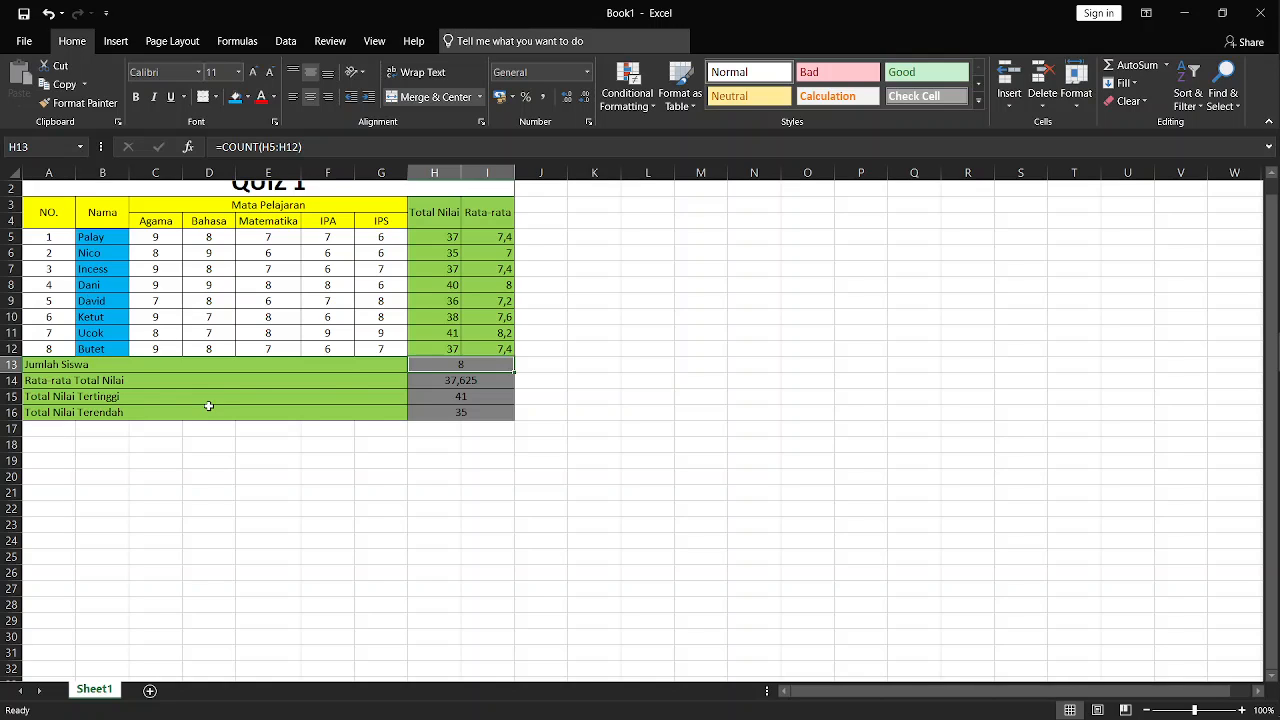
click(477, 379)
click(466, 367)
Switch to the PowerPoint presentation, view the closing THANK YOU slide 18, and return to the Excel workbook.
key(alt+Tab)
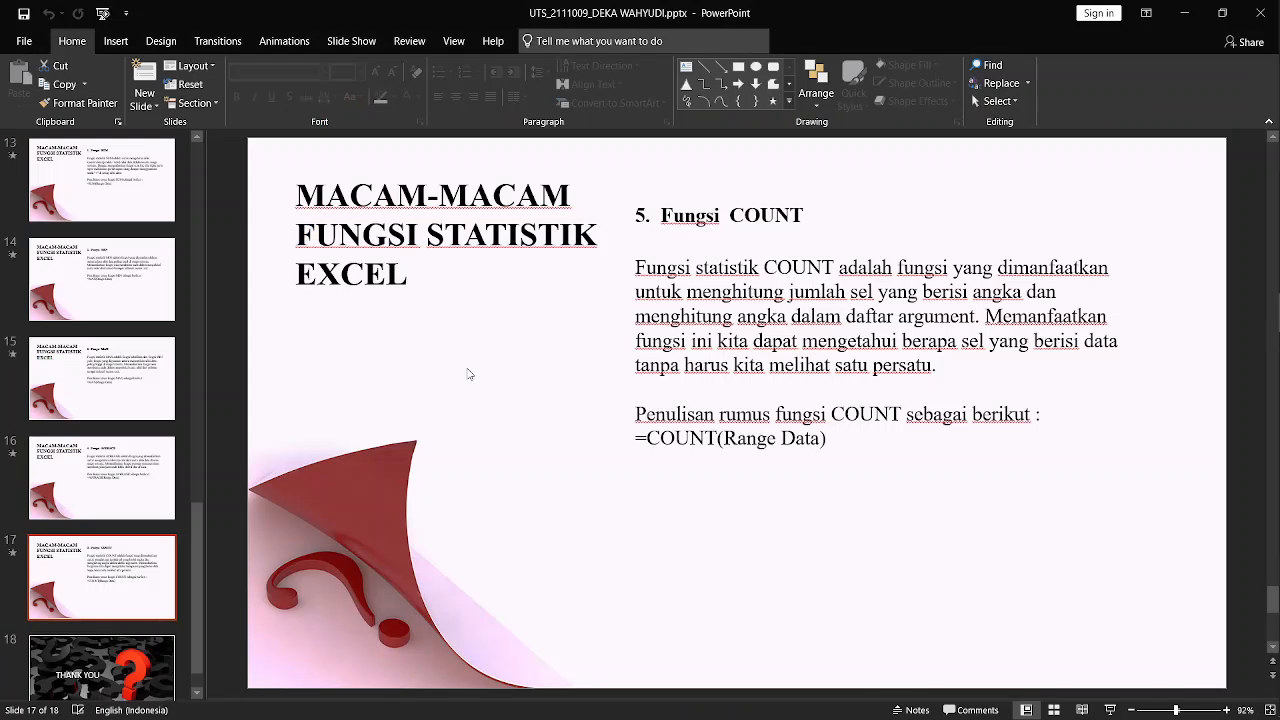
scroll(467, 374, down, 1)
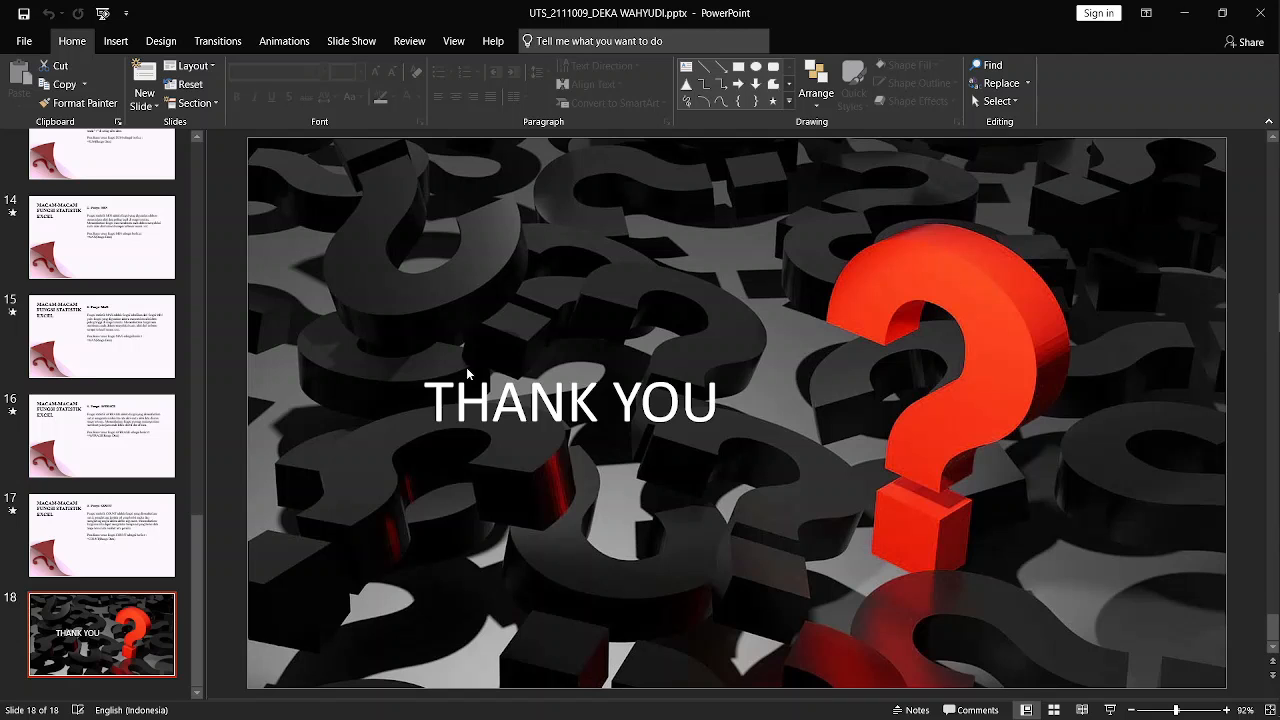
key(alt+Tab)
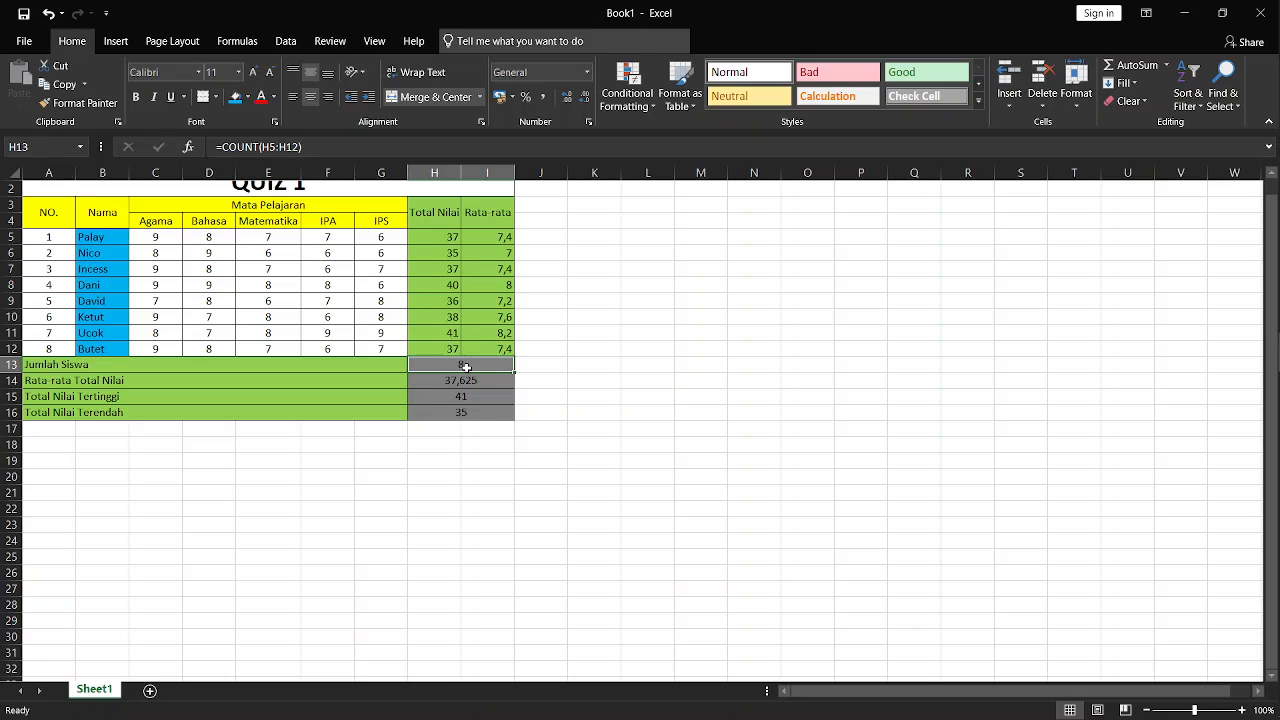